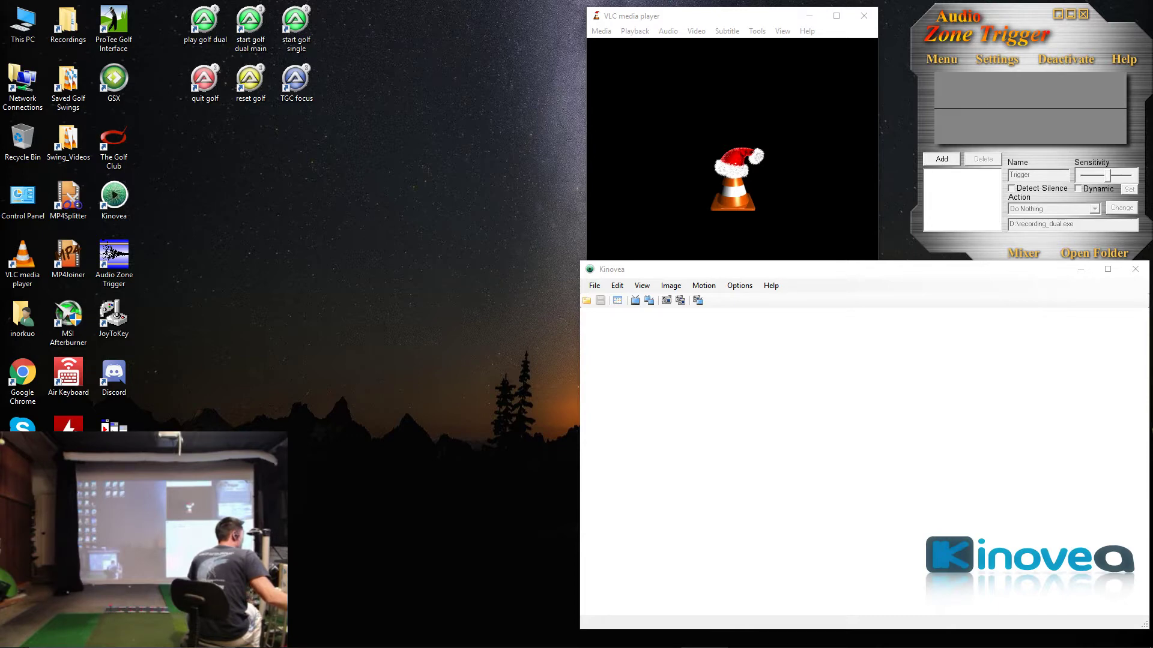
Activate the empty Kinovea window beside VLC and Audio Zone Trigger.
left_click(710, 262)
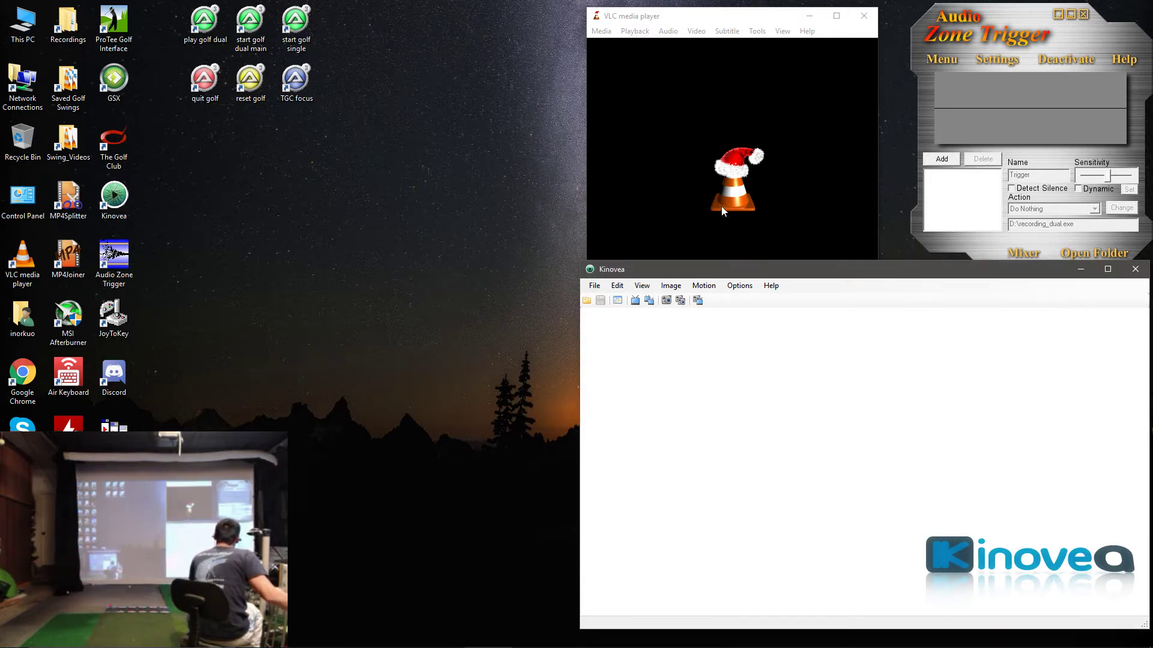
Open Kinovea Preferences and view the Playback and Drawings Persistence settings.
left_click(745, 288)
left_click(781, 344)
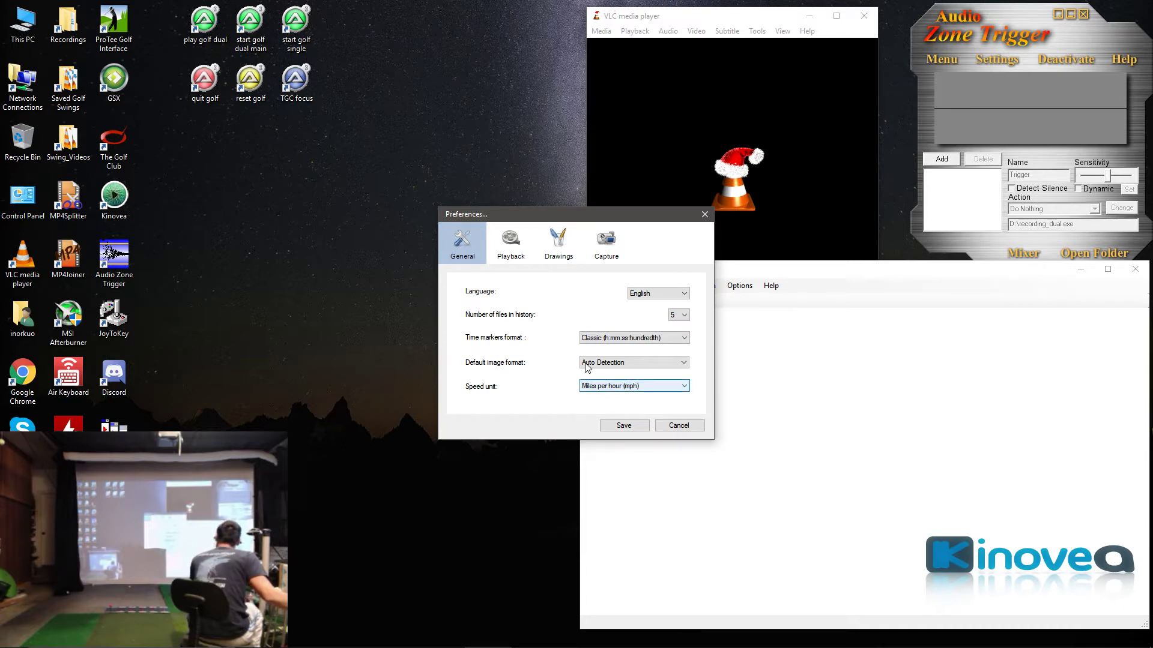
left_click(494, 251)
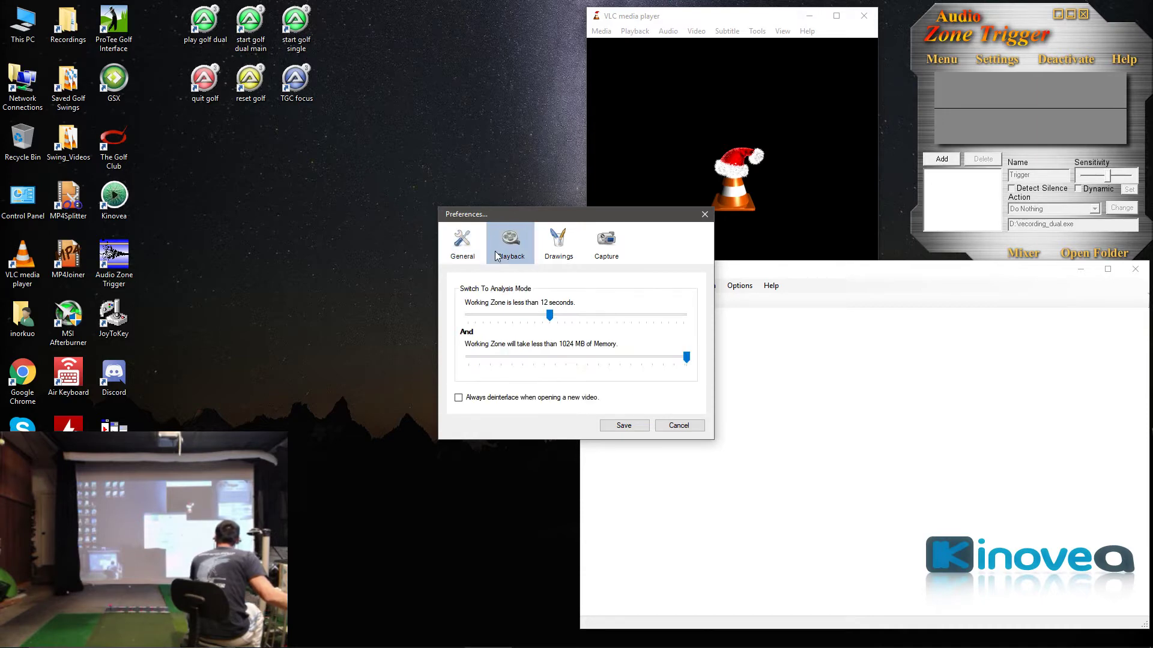
left_click(542, 256)
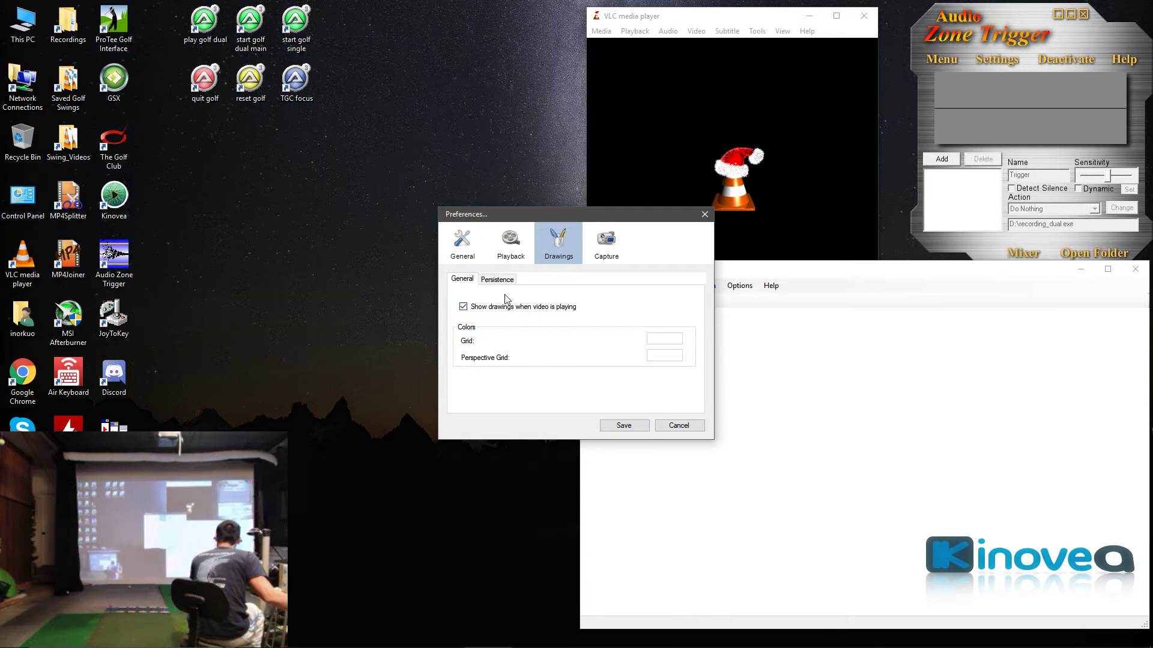
left_click(491, 281)
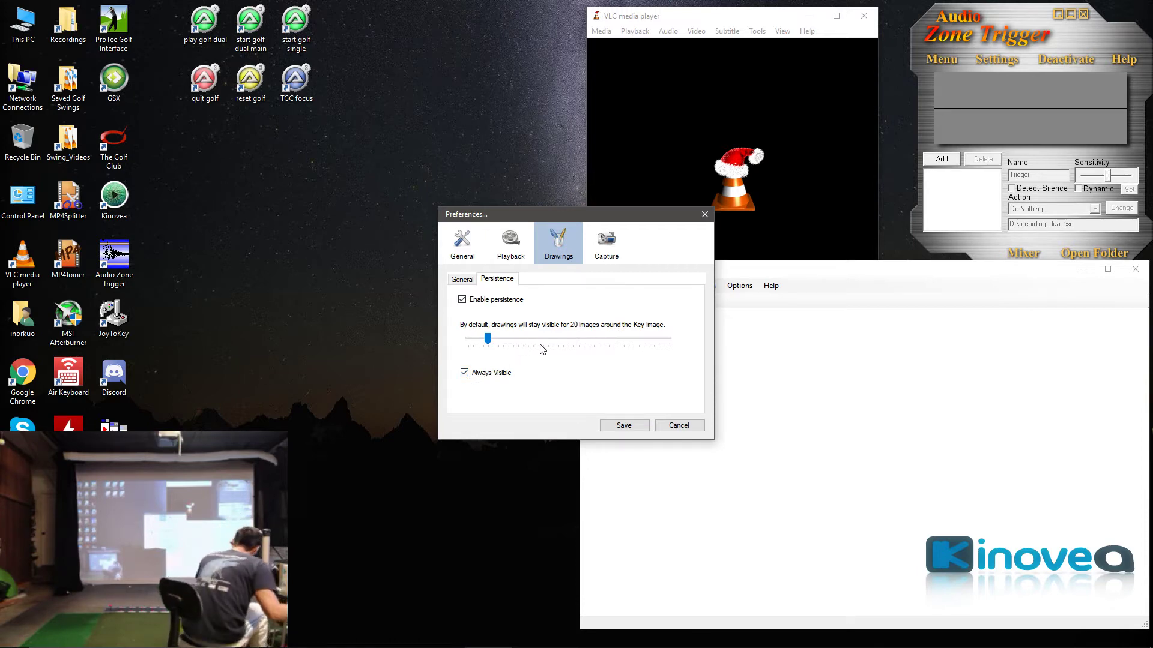
Review capture settings for D:\Swing_Videos with JPG/MP4, set 1024 MB buffer memory, and save.
left_click(599, 258)
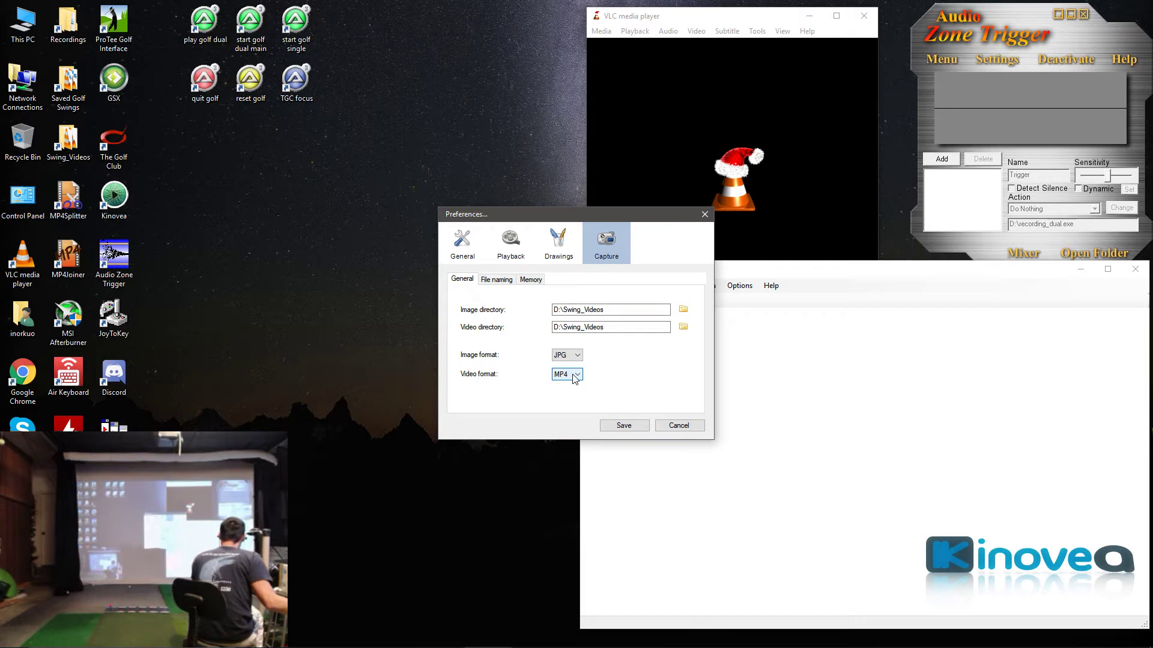
left_click(502, 282)
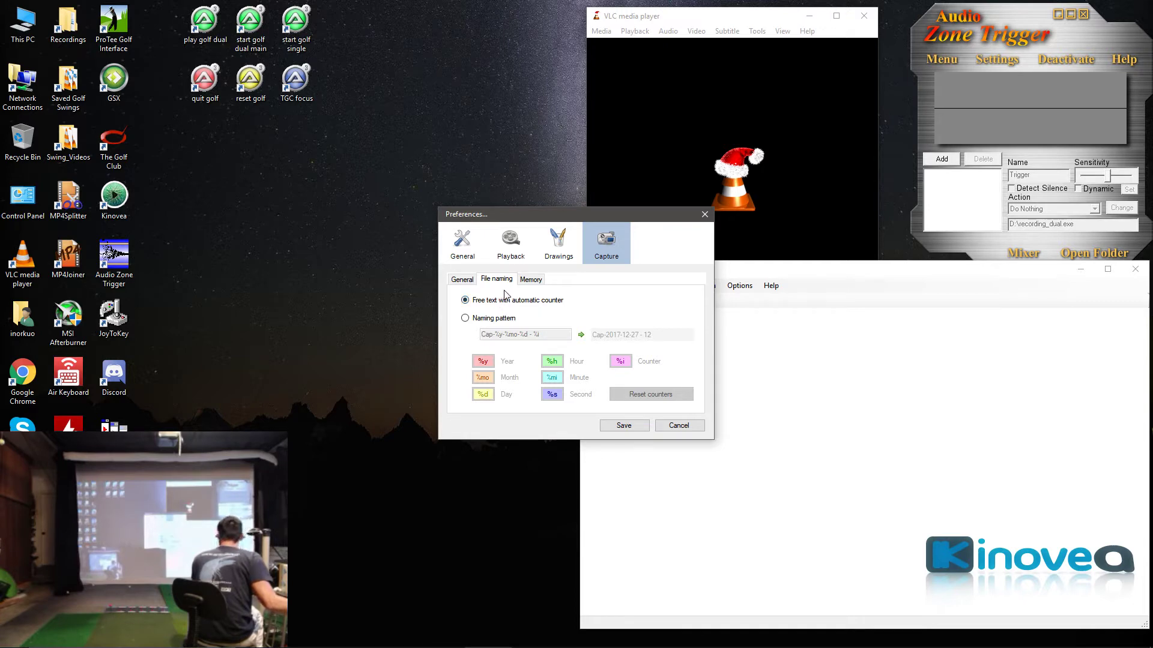
left_click(529, 284)
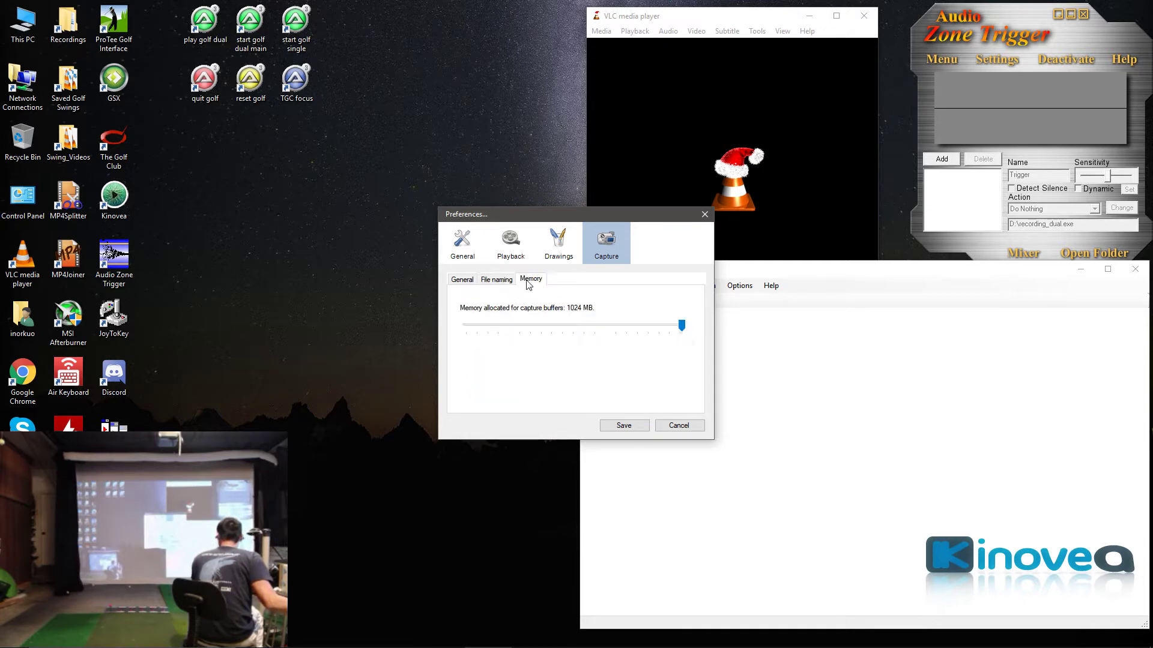
mouse_move(681, 325)
left_mouse_down()
mouse_move(512, 328)
mouse_move(702, 327)
left_mouse_up()
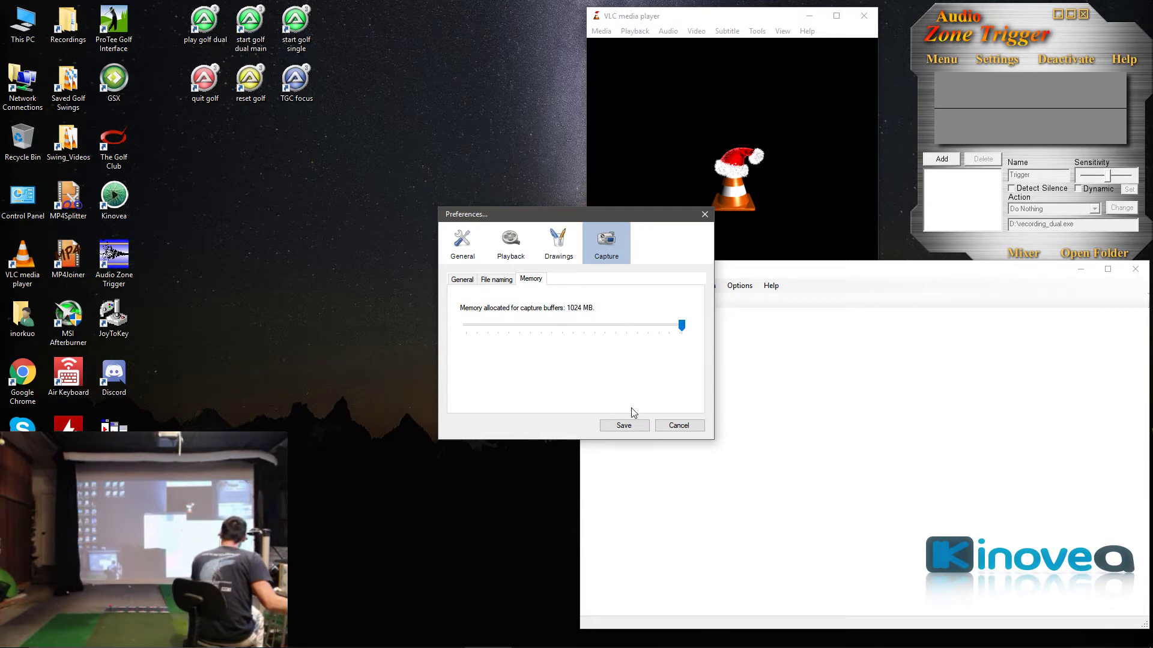
left_click(625, 422)
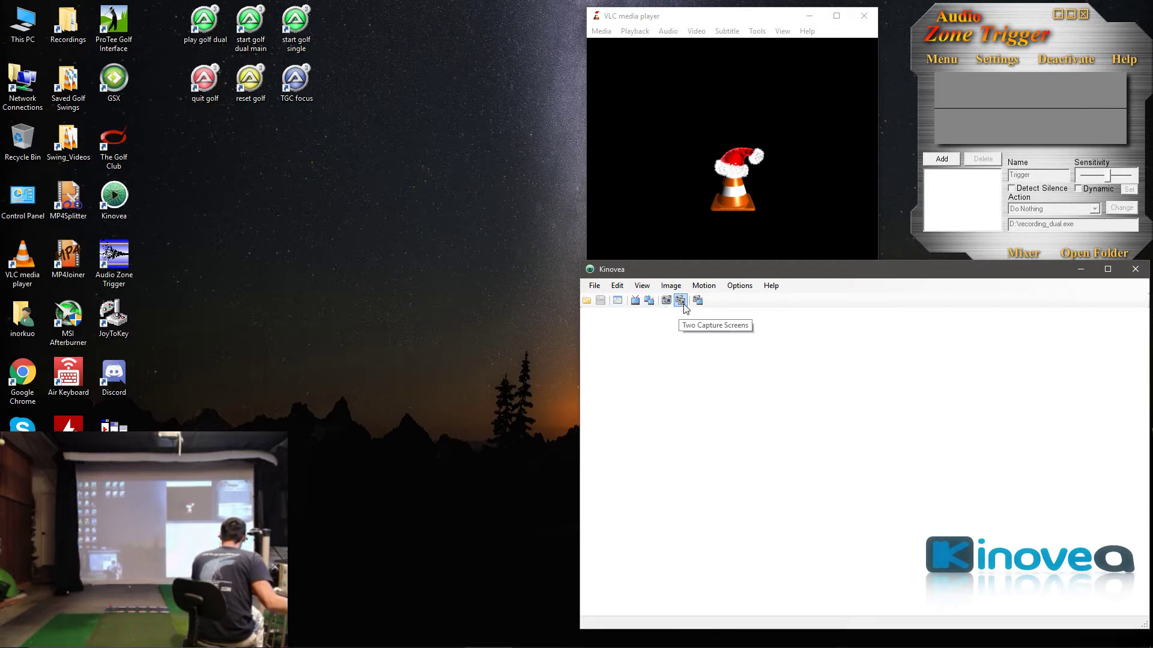
Split into two capture screens and assign an HD USB Camera to the left screen.
left_click(683, 301)
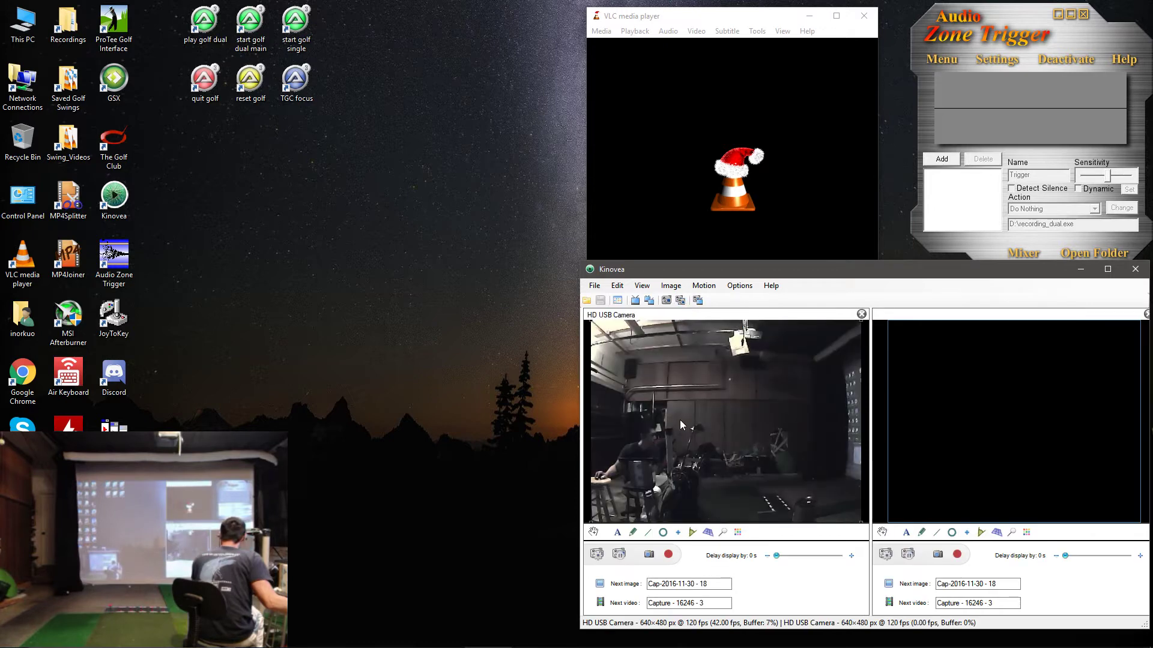
left_click(598, 553)
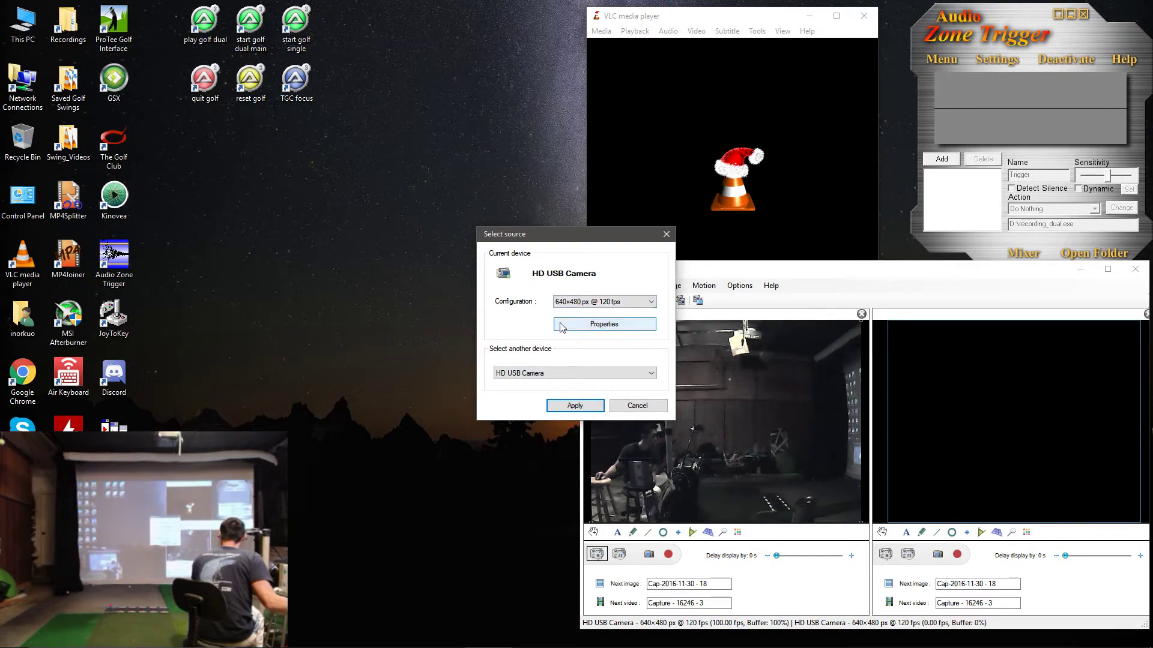
left_click(575, 406)
Assign the second HD USB Camera to the right screen at 640×480, 120 fps.
left_click(894, 555)
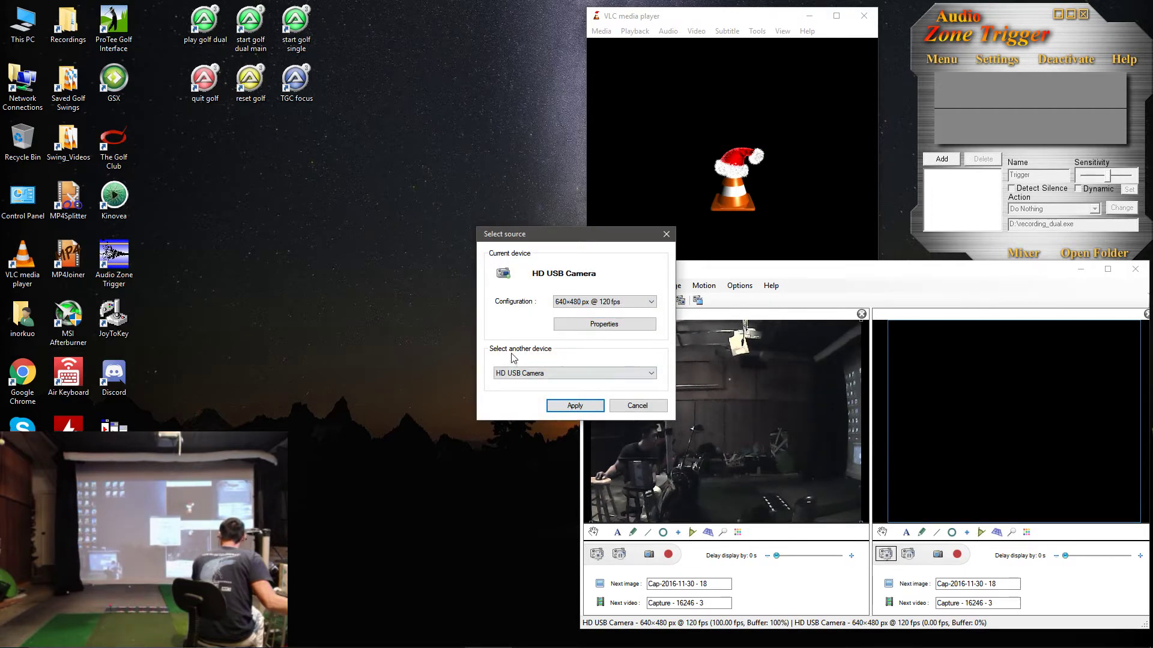
left_click(527, 374)
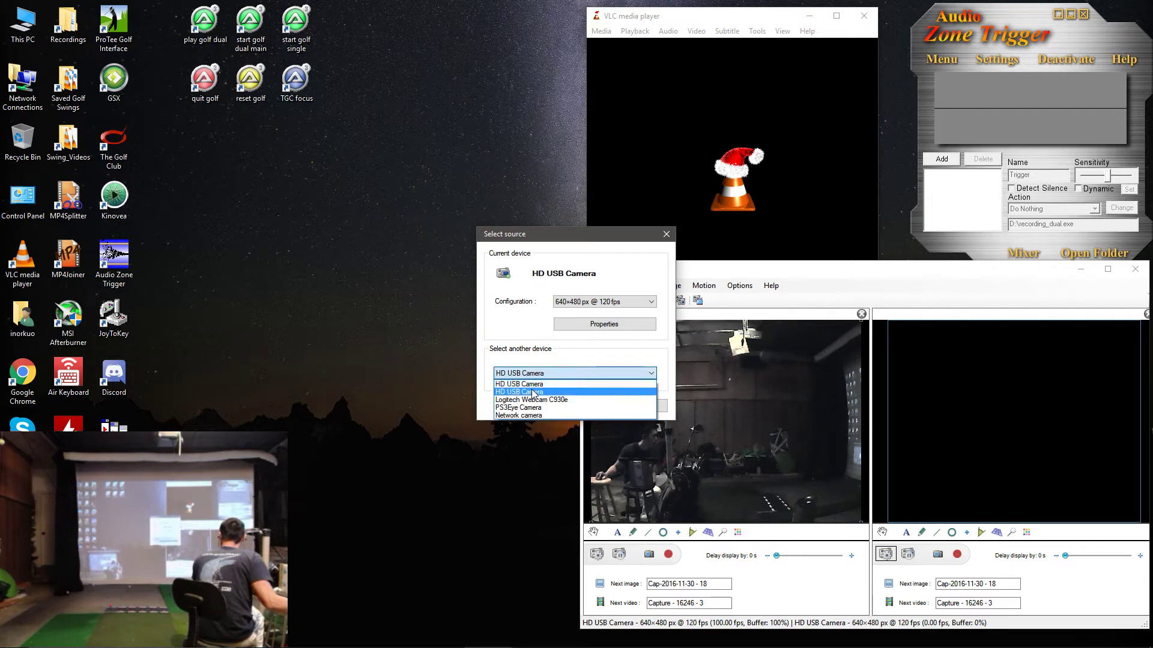
left_click(533, 392)
left_click(553, 408)
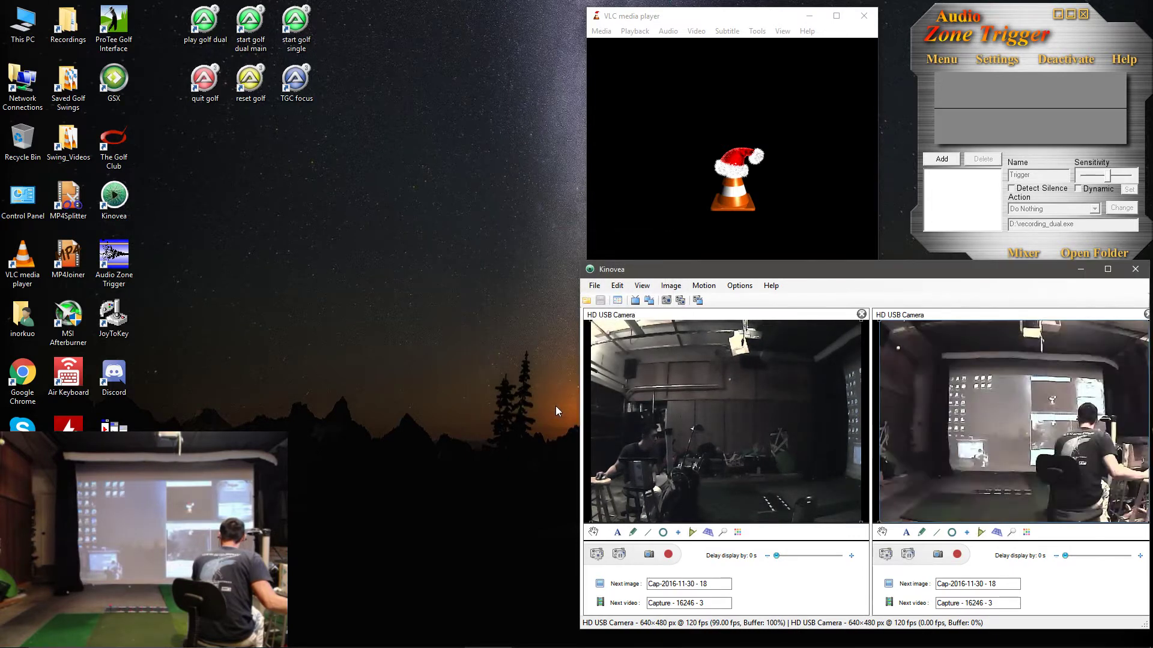
left_click(885, 554)
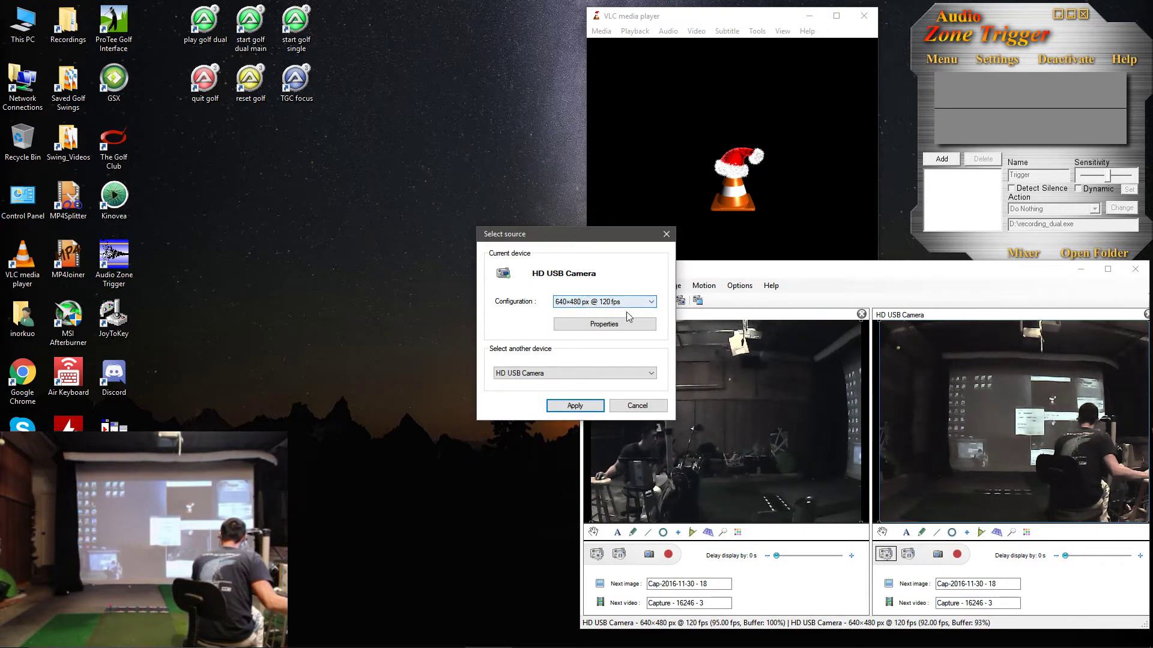
left_click(597, 407)
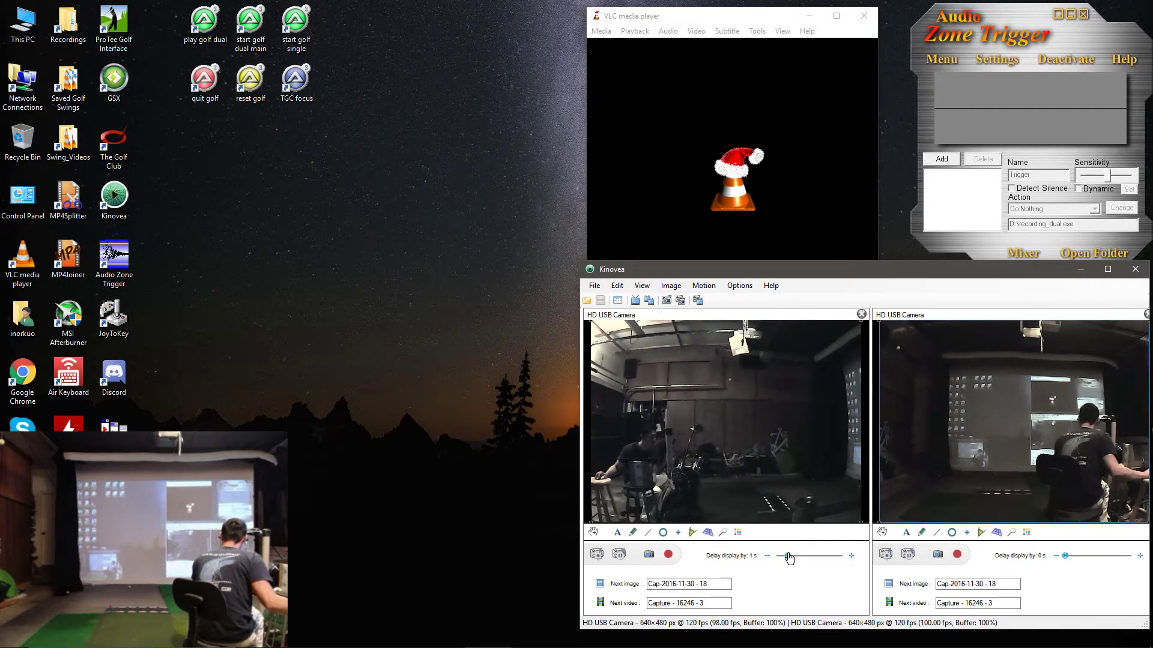
Set the 'Delay display by' value to 3 s on both left and right capture screens.
left_click_drag(789, 558, 813, 557)
left_click_drag(1065, 556, 1106, 557)
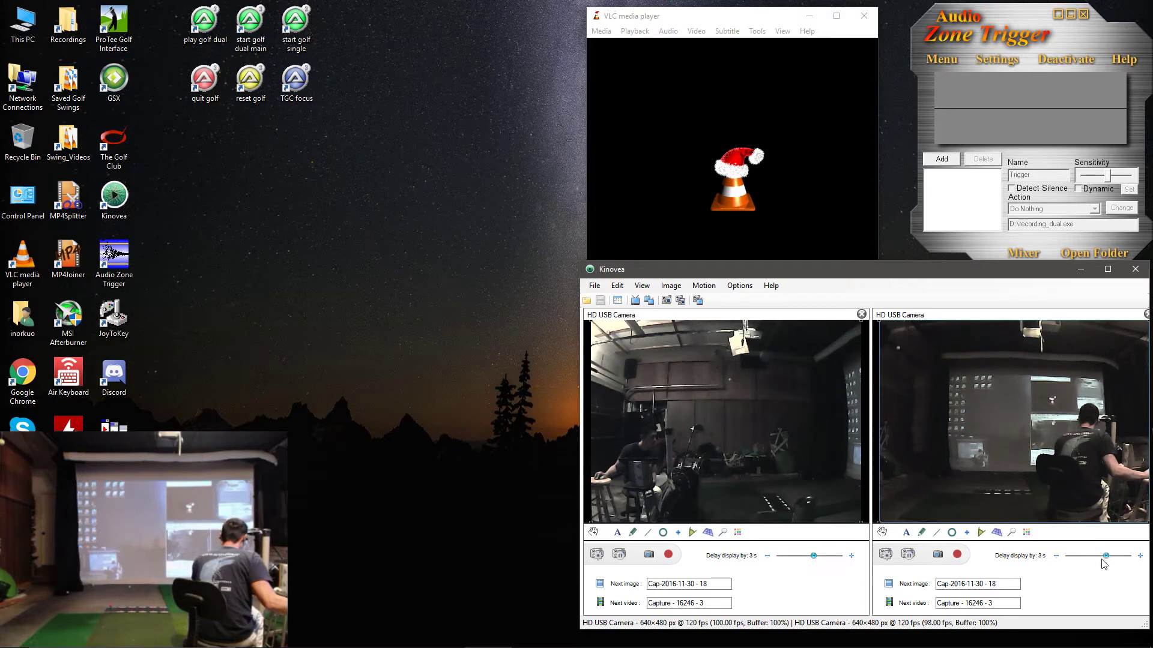
left_click(1056, 557)
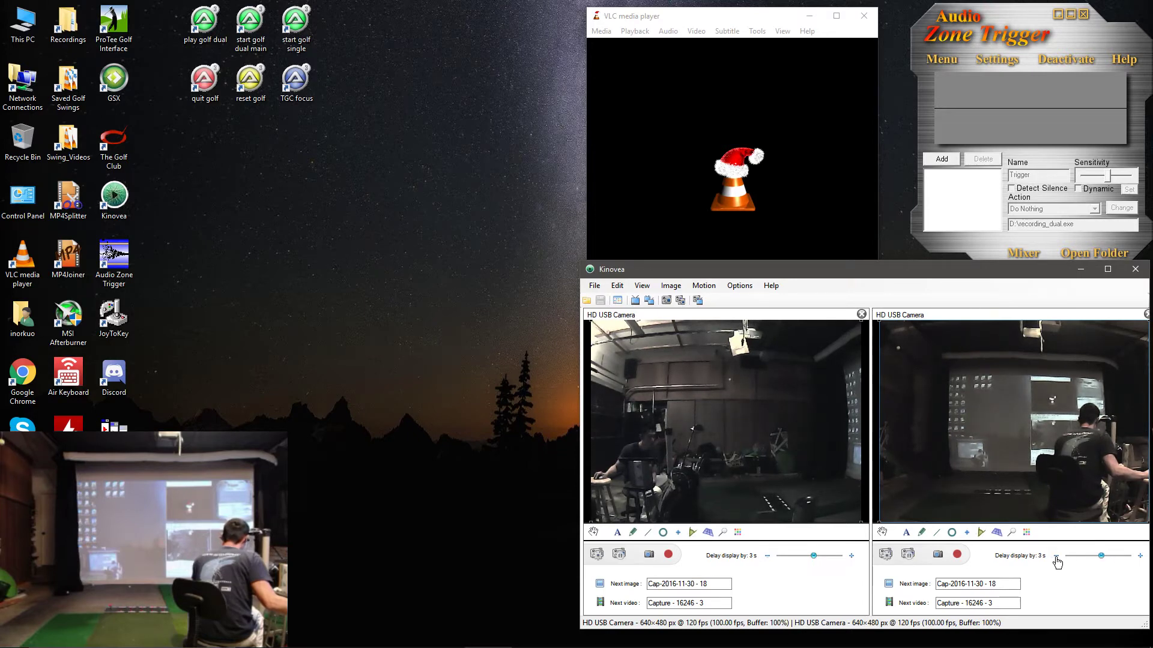
left_click(1056, 557)
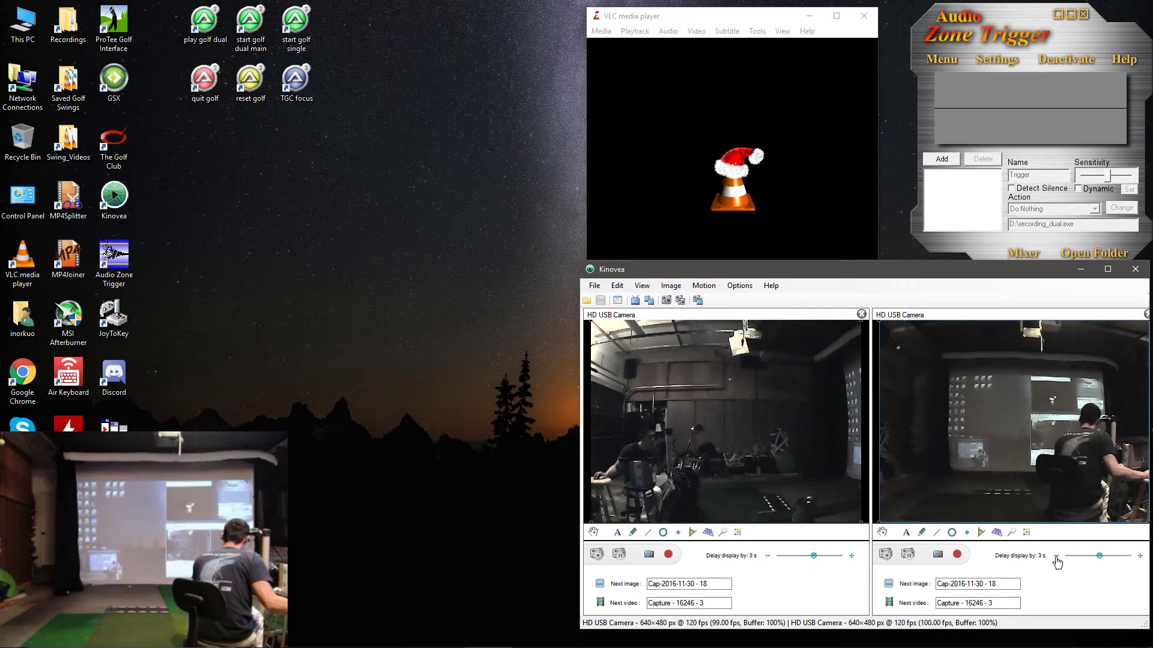
left_click(1139, 557)
left_click(1140, 556)
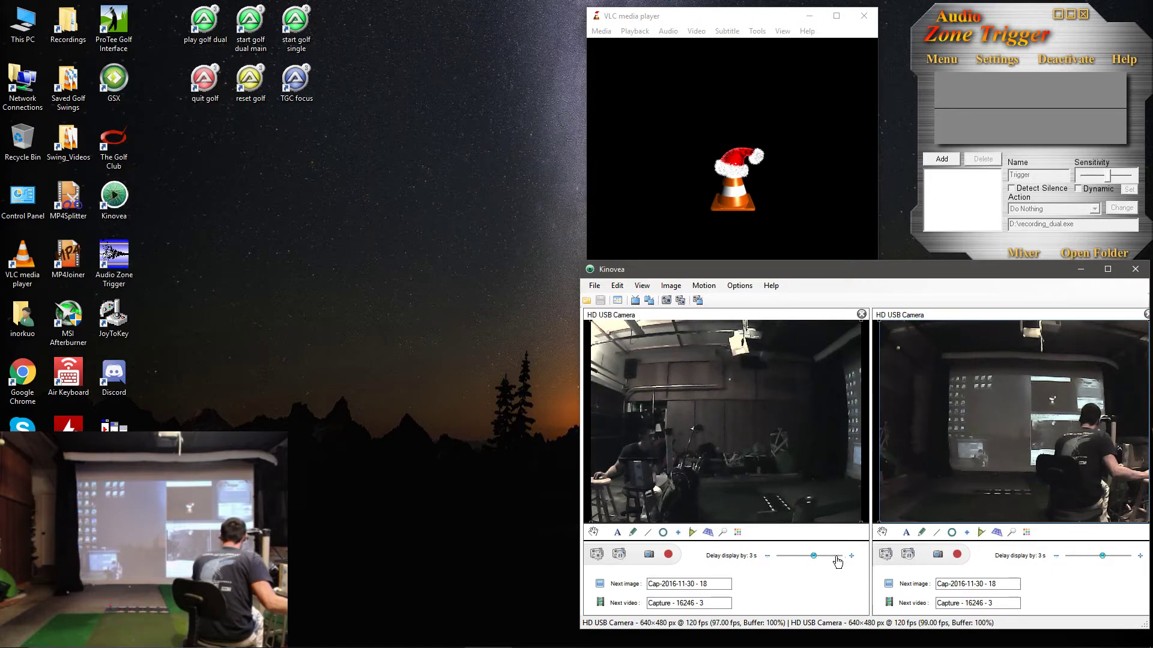
left_click(767, 556)
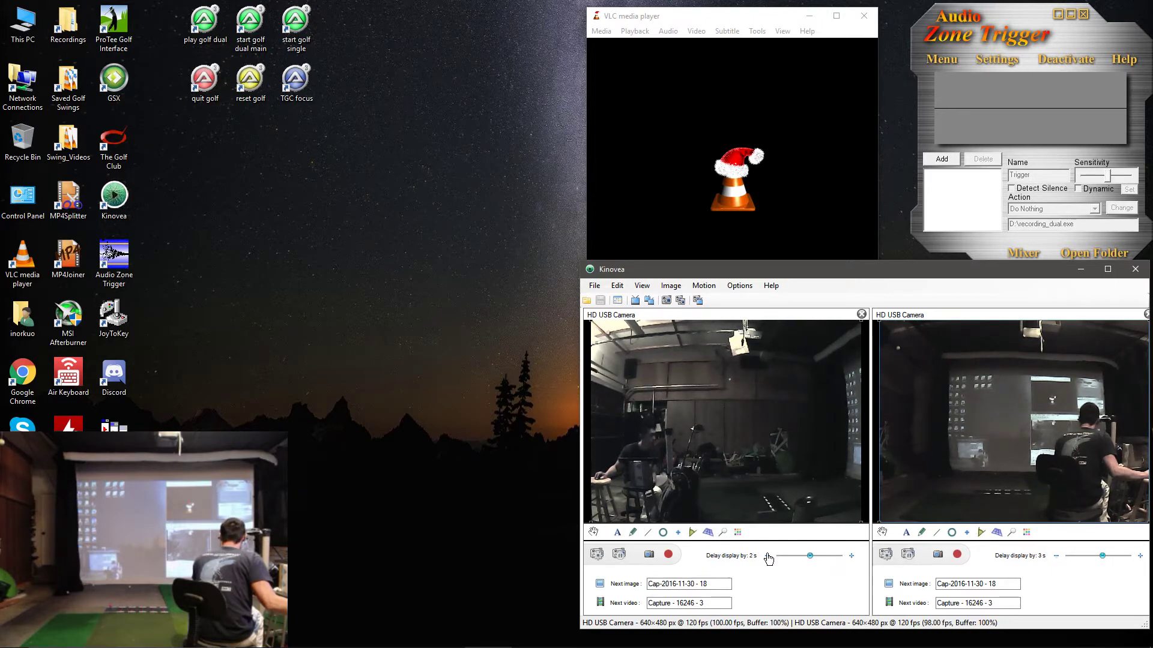
left_click(852, 557)
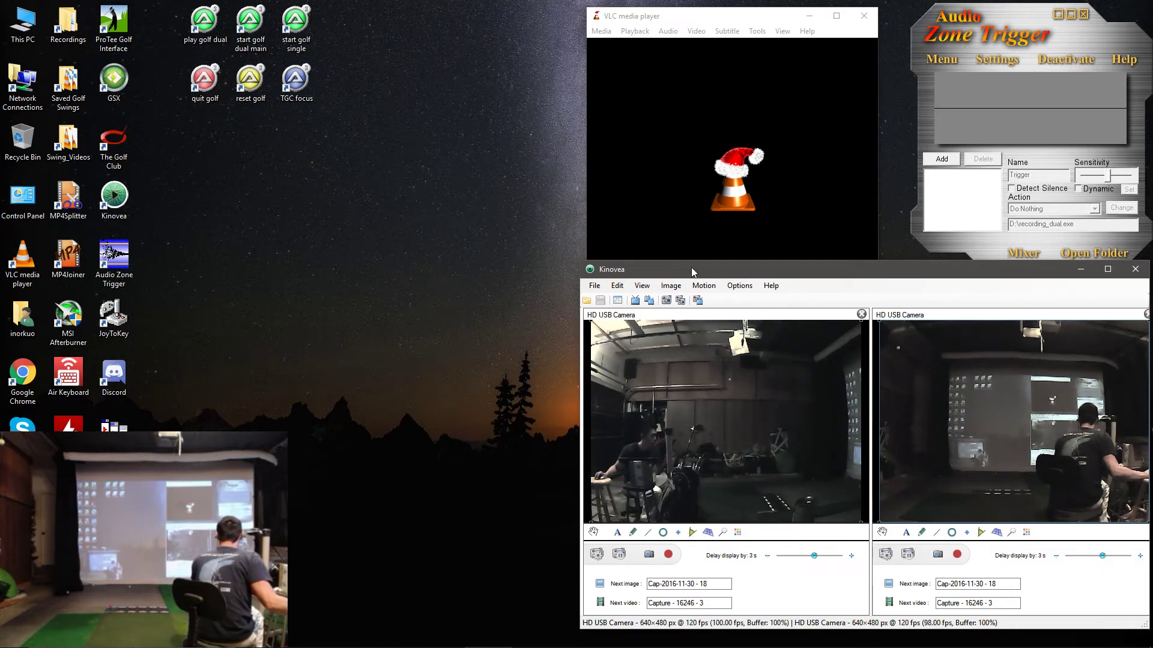
Open VLC's Tools > Preferences in the Simple view on Interface Settings.
left_click(704, 17)
left_click(758, 32)
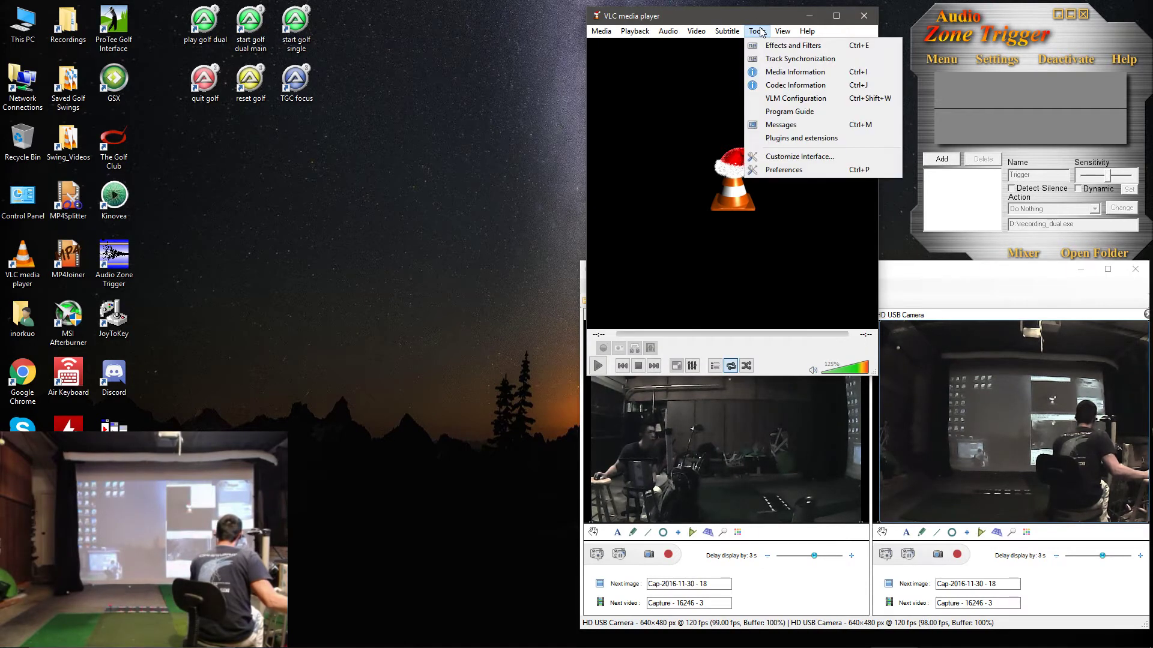
left_click(799, 170)
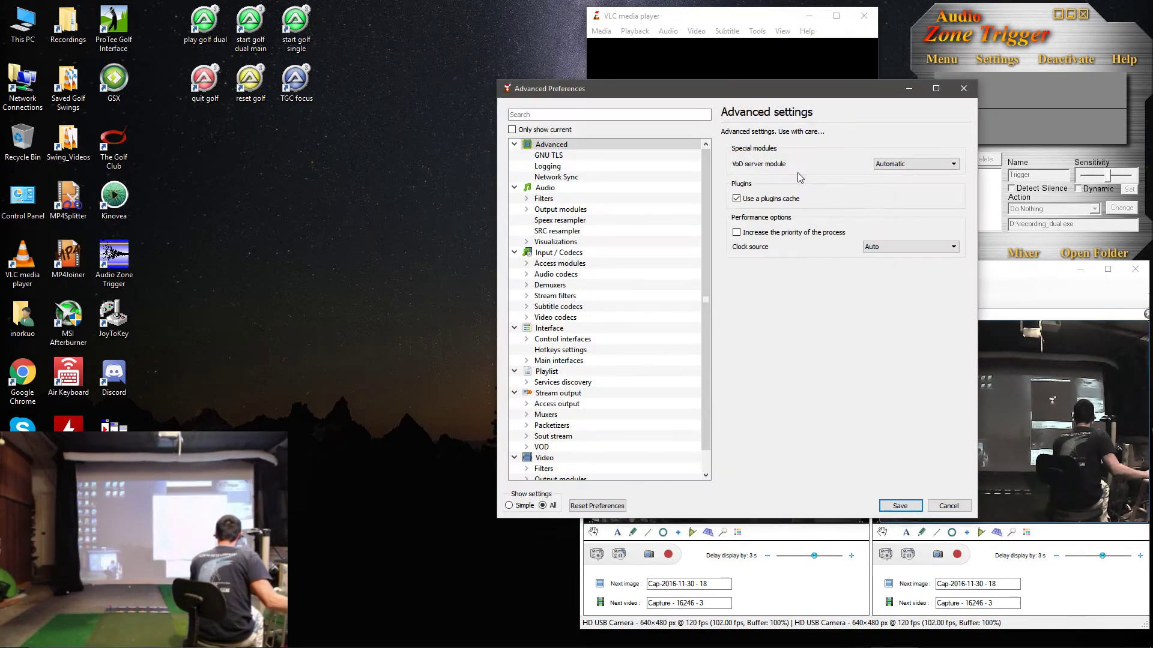
left_click(509, 506)
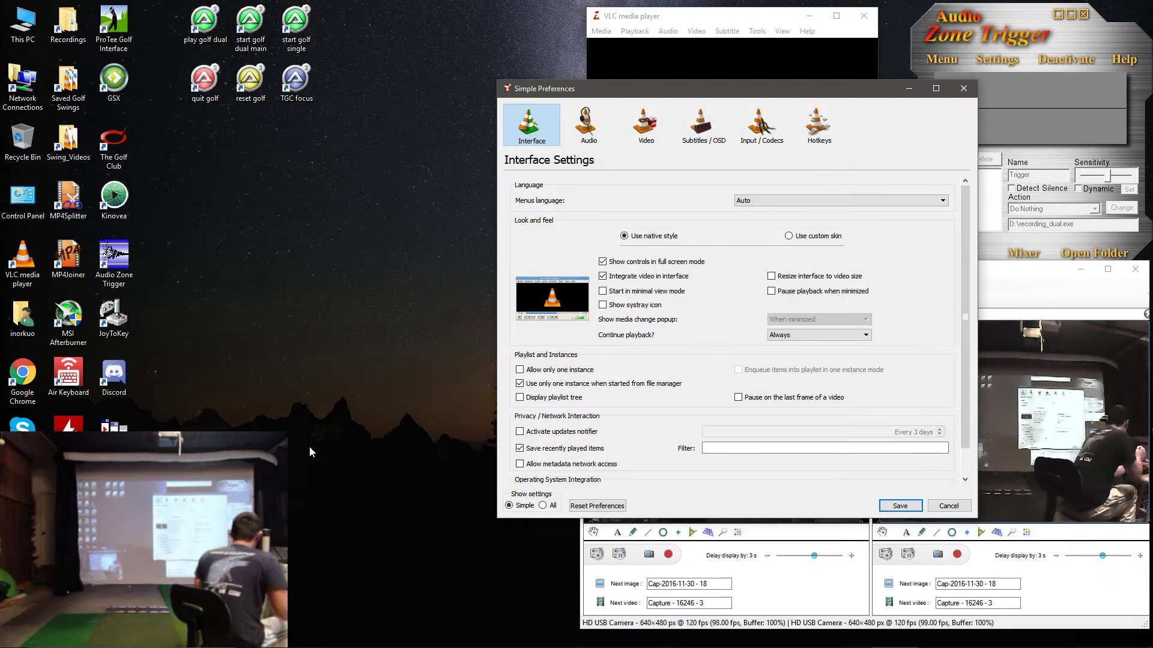
mouse_move(310, 647)
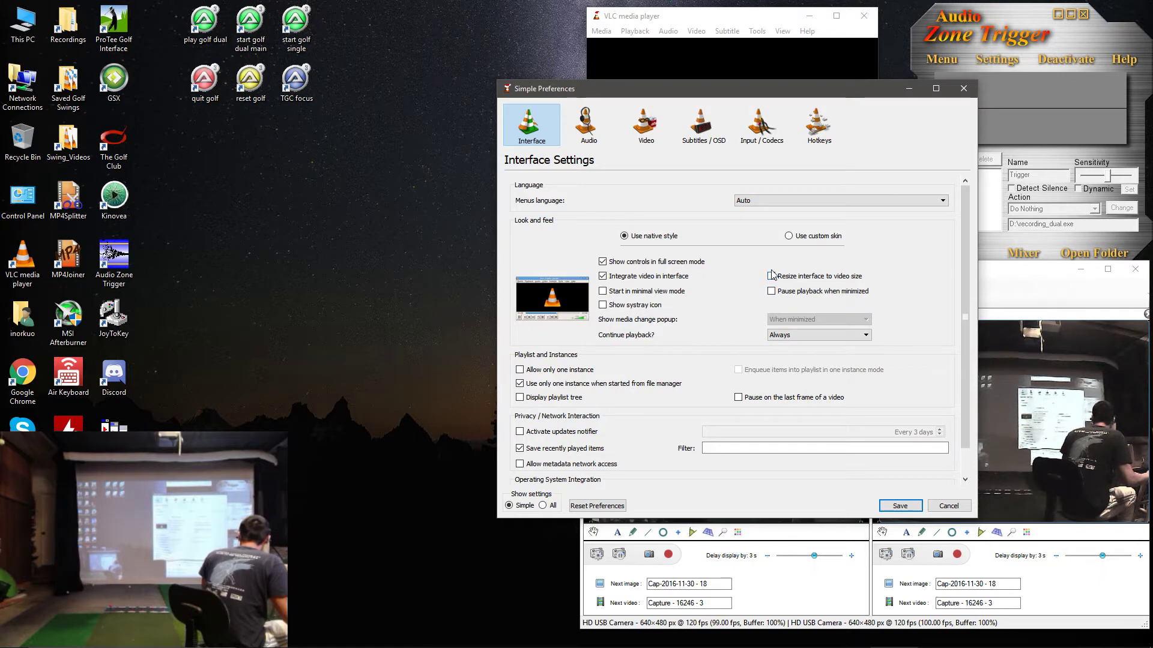
Look over VLC's interface options without changes and save the preferences.
mouse_move(772, 280)
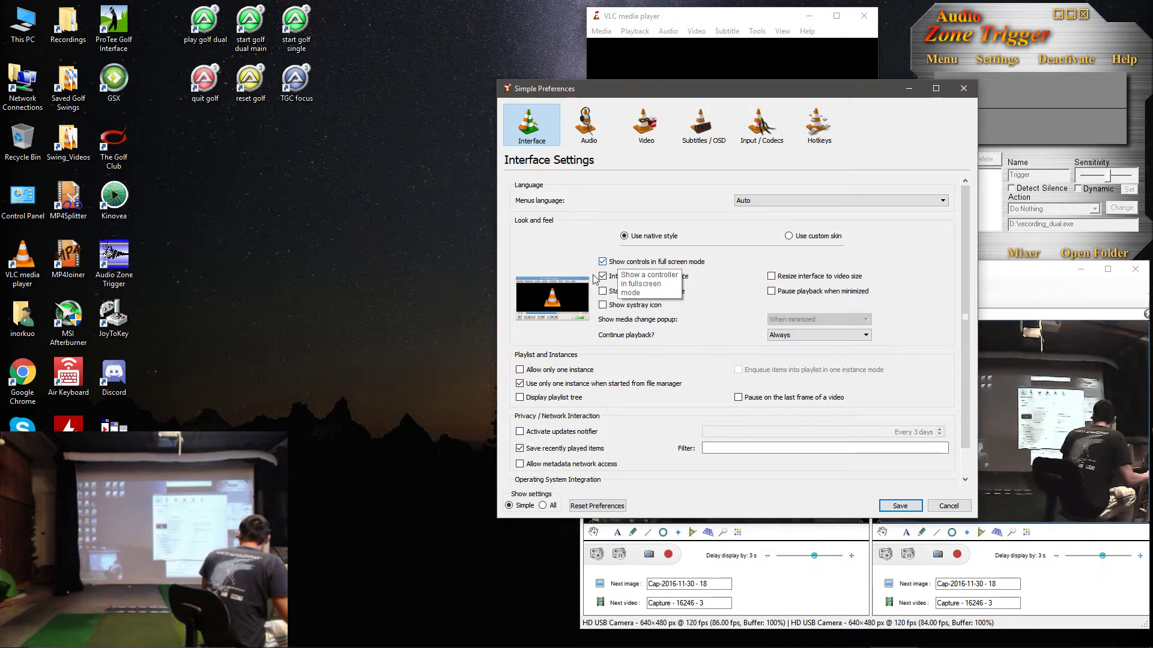
mouse_move(642, 309)
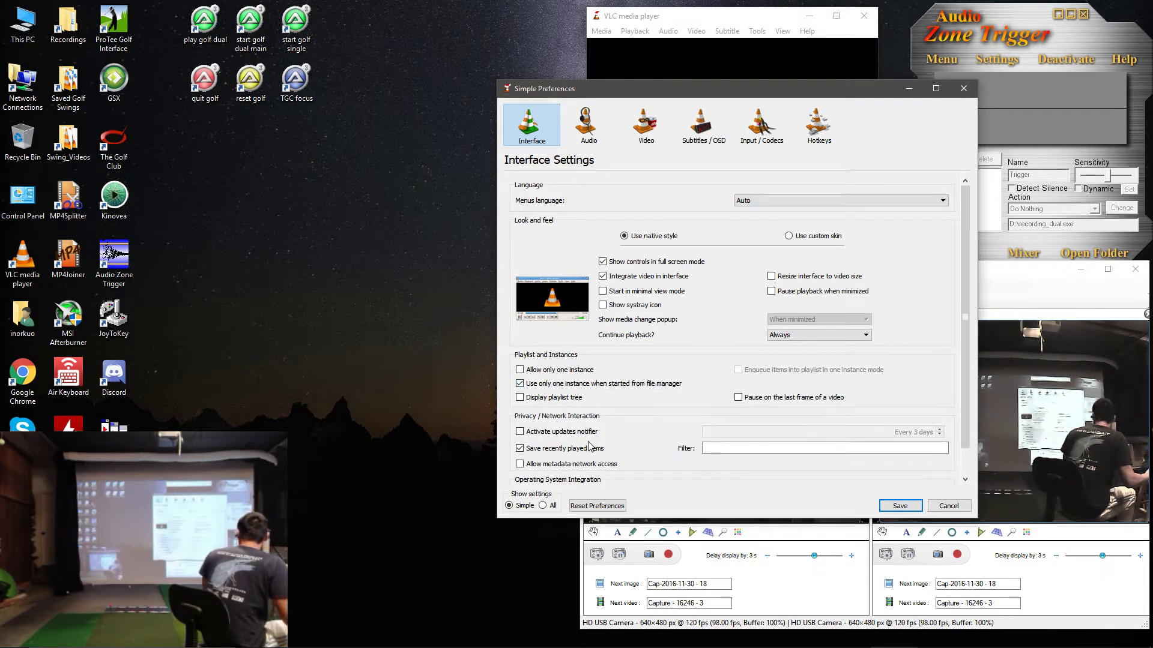
scroll(607, 418, "down", 1)
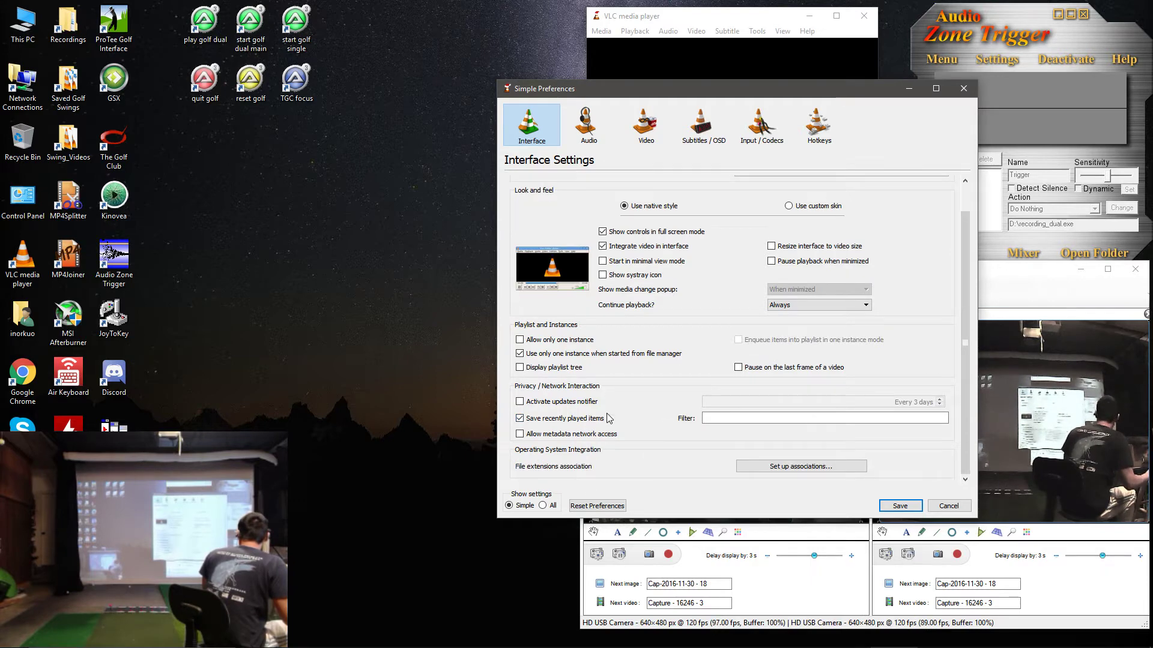
left_click(888, 506)
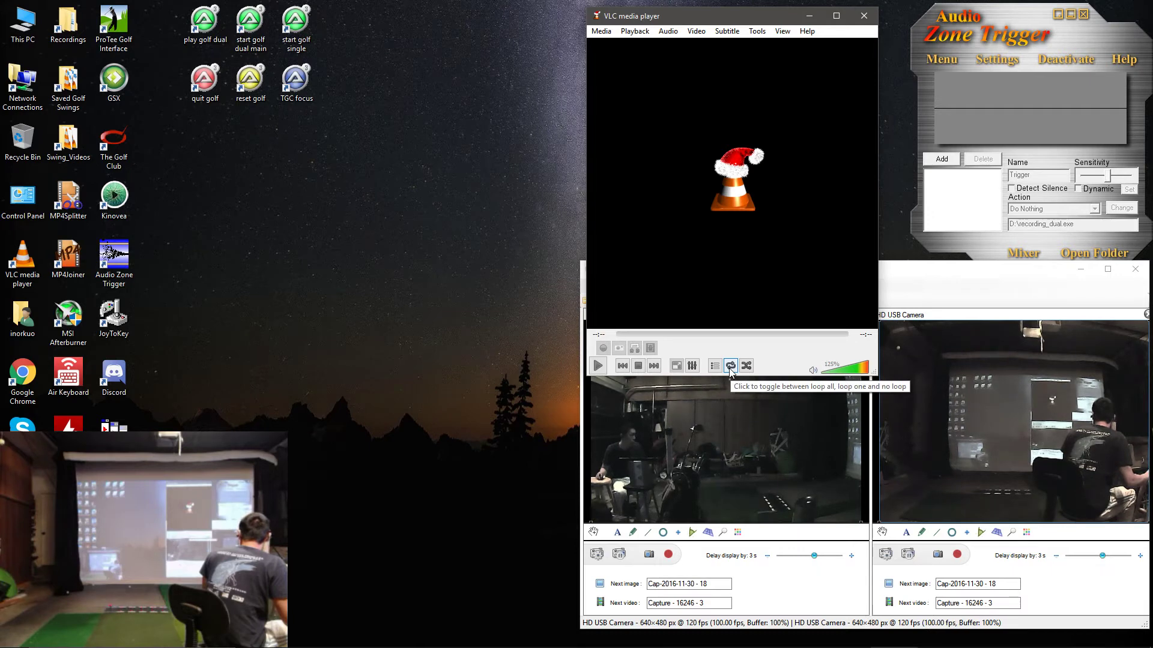
Turn on VLC's loop toggle so playback repeats.
left_click(730, 370)
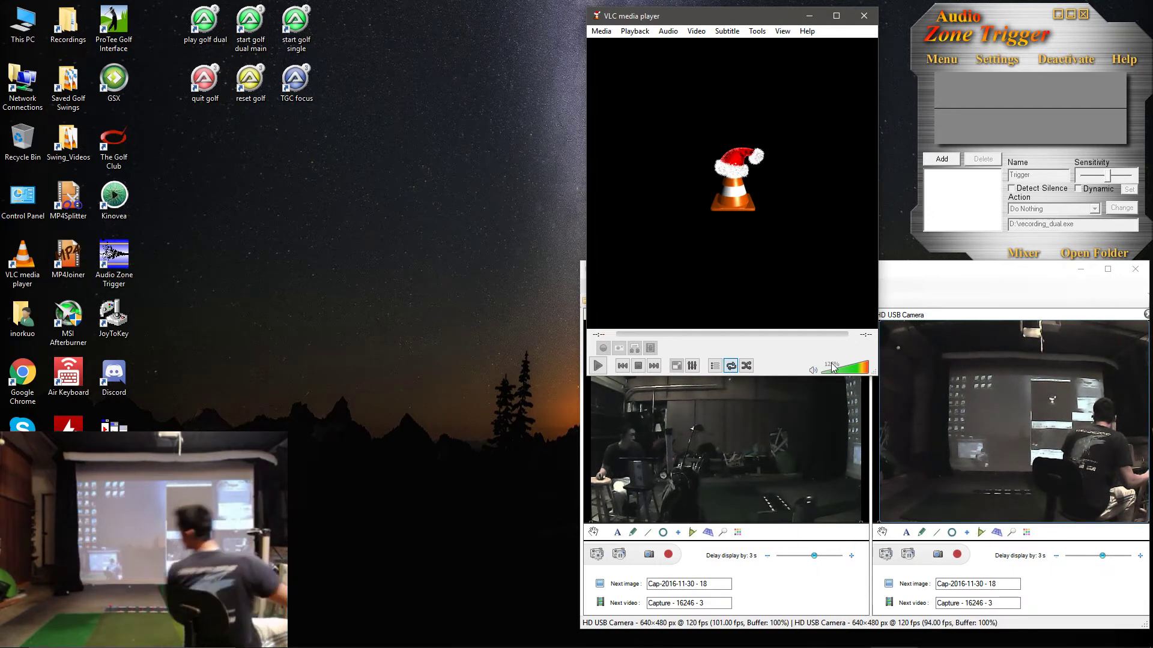
Move the VLC window off Audio Zone Trigger, then close VLC.
mouse_move(832, 367)
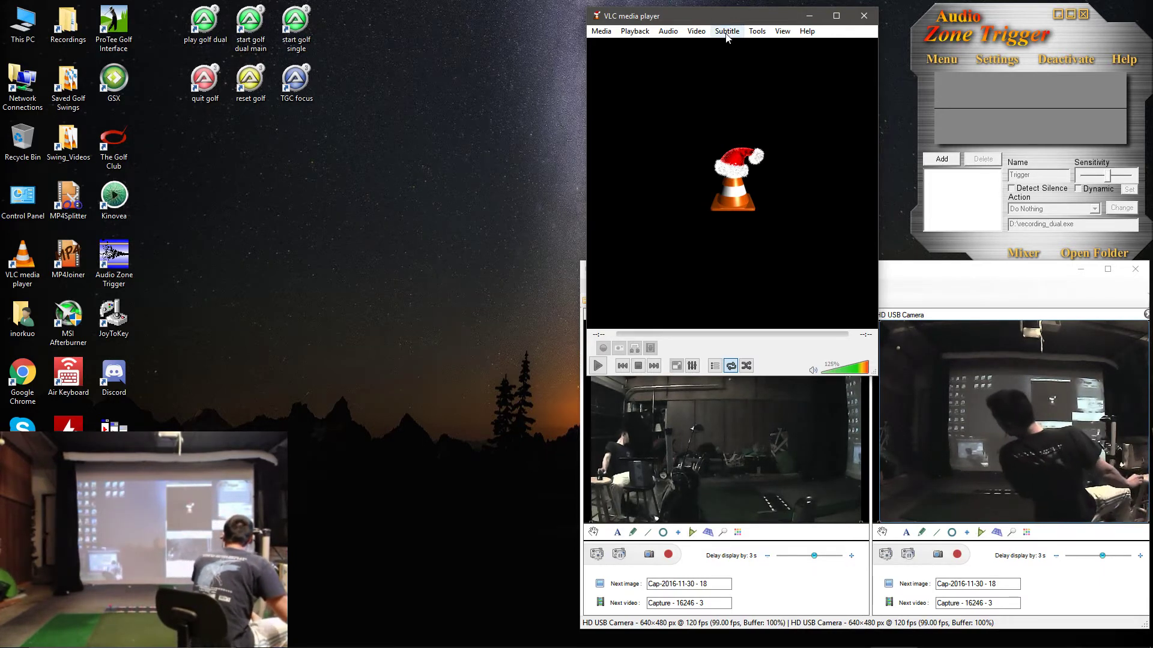
left_click_drag(738, 22, 940, 200)
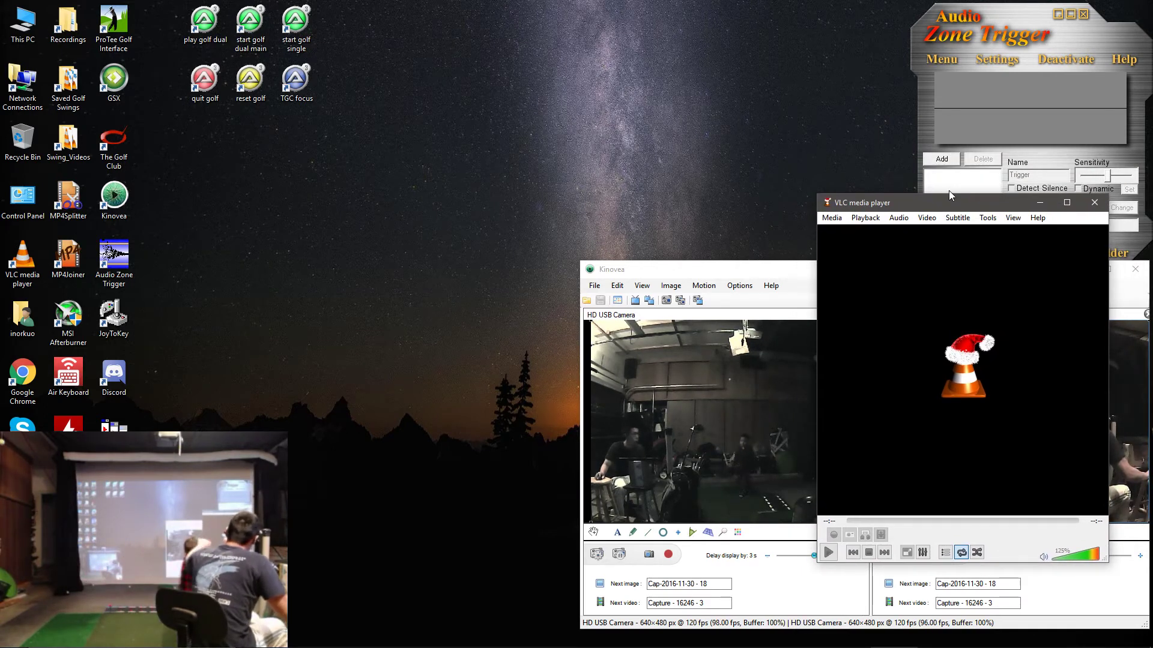
left_click_drag(956, 200, 1001, 264)
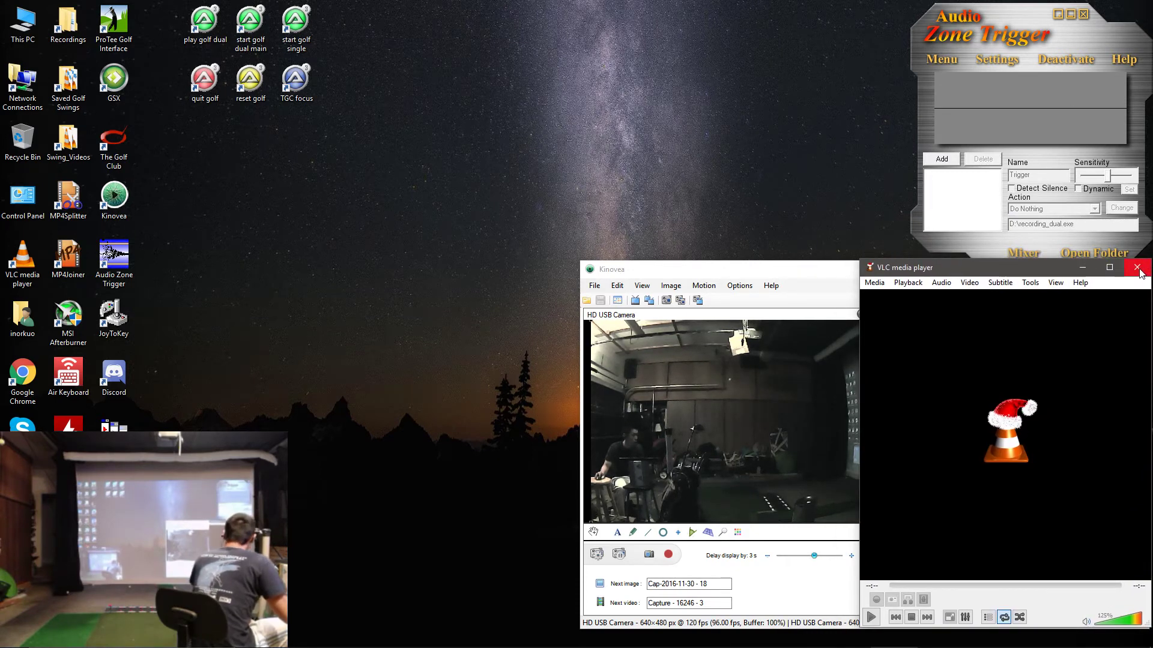
left_click_drag(985, 265, 990, 265)
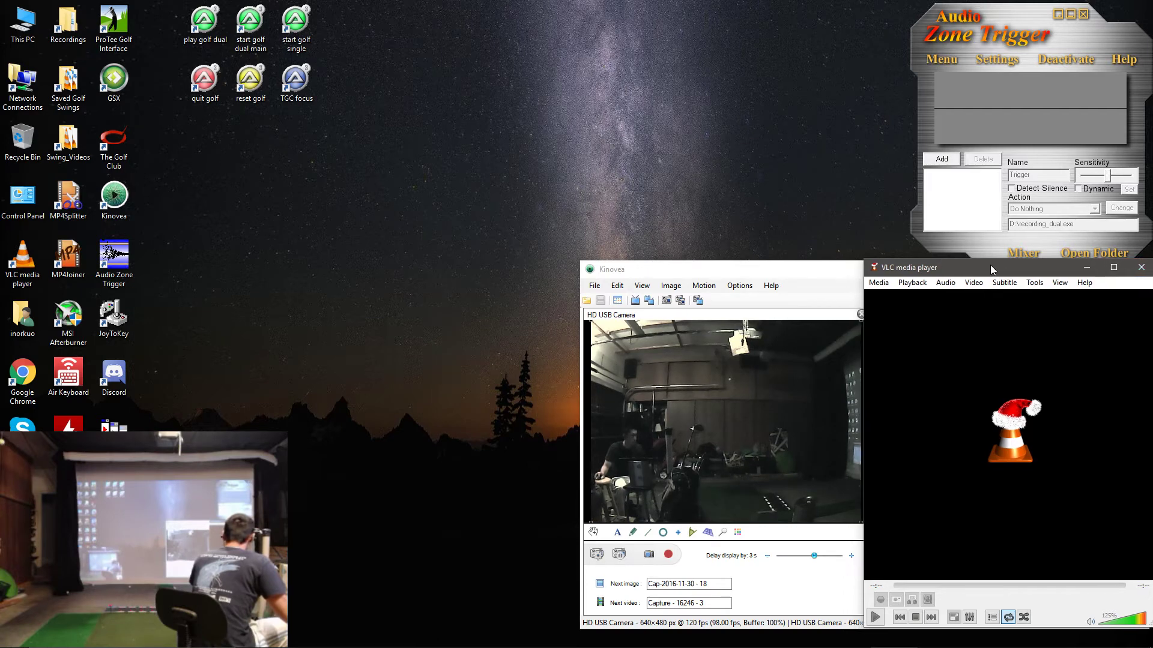
left_click(1139, 269)
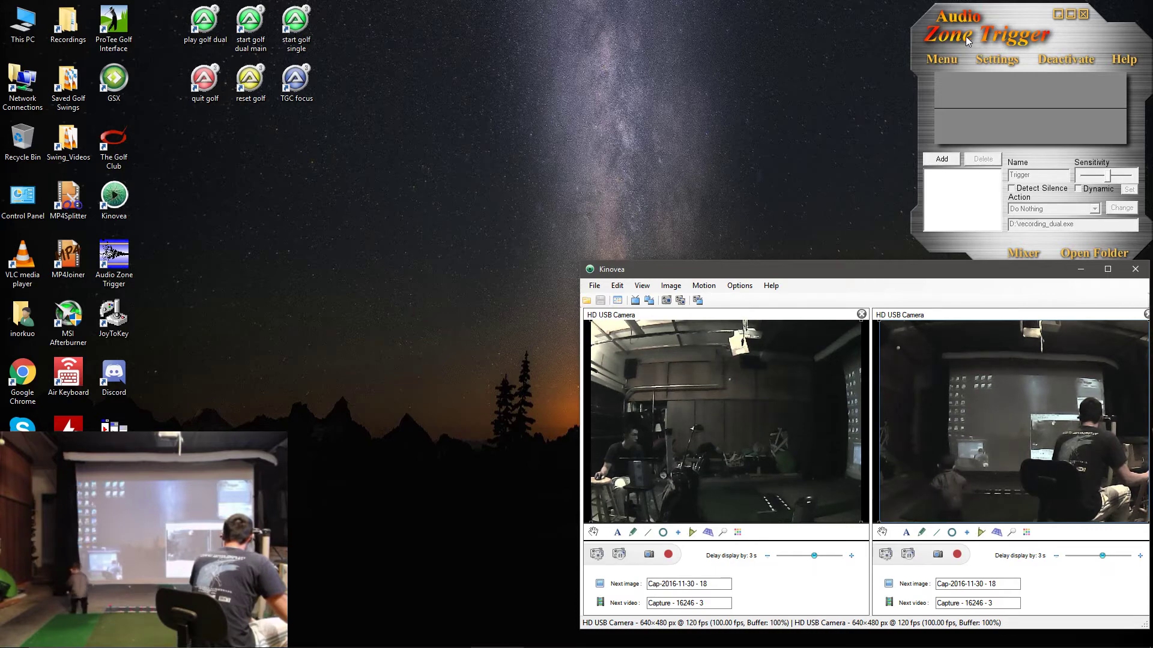
Change Audio Zone Trigger's input device to Microphone (Realtek High Definition Audio).
left_click(956, 55)
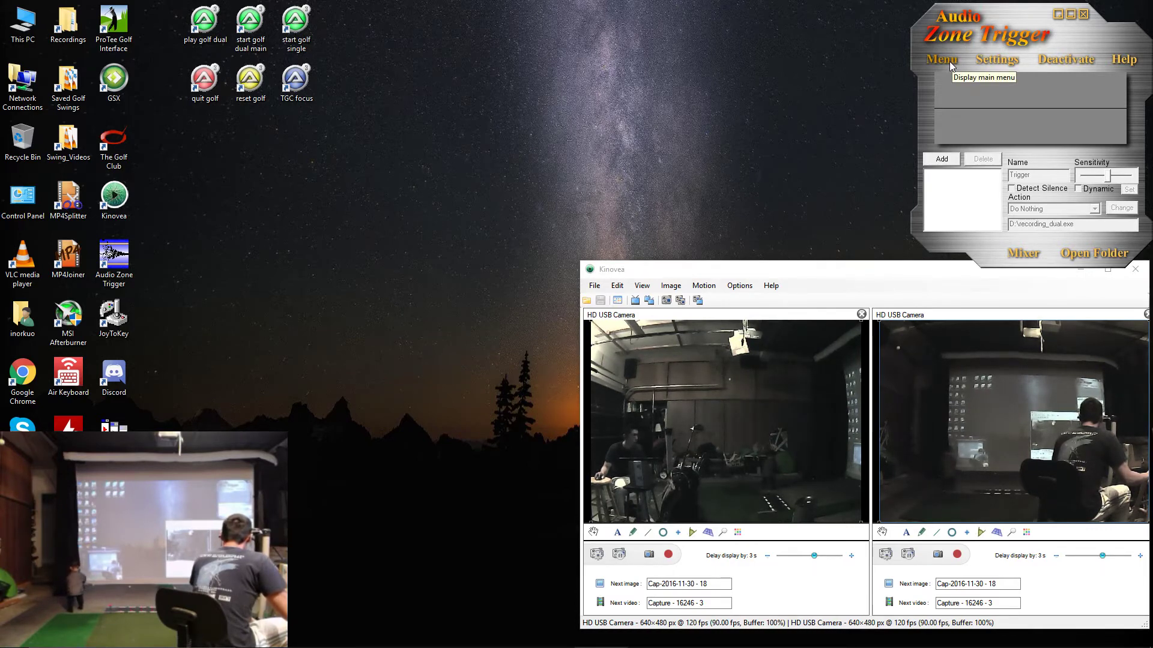
left_click(950, 63)
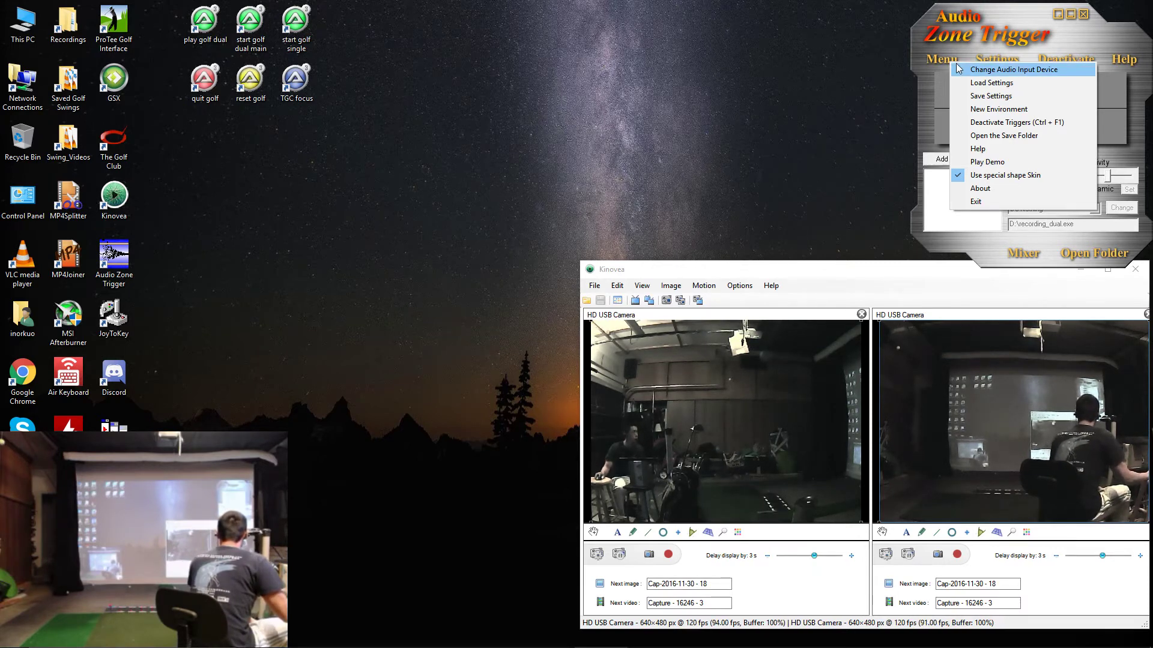
left_click(958, 69)
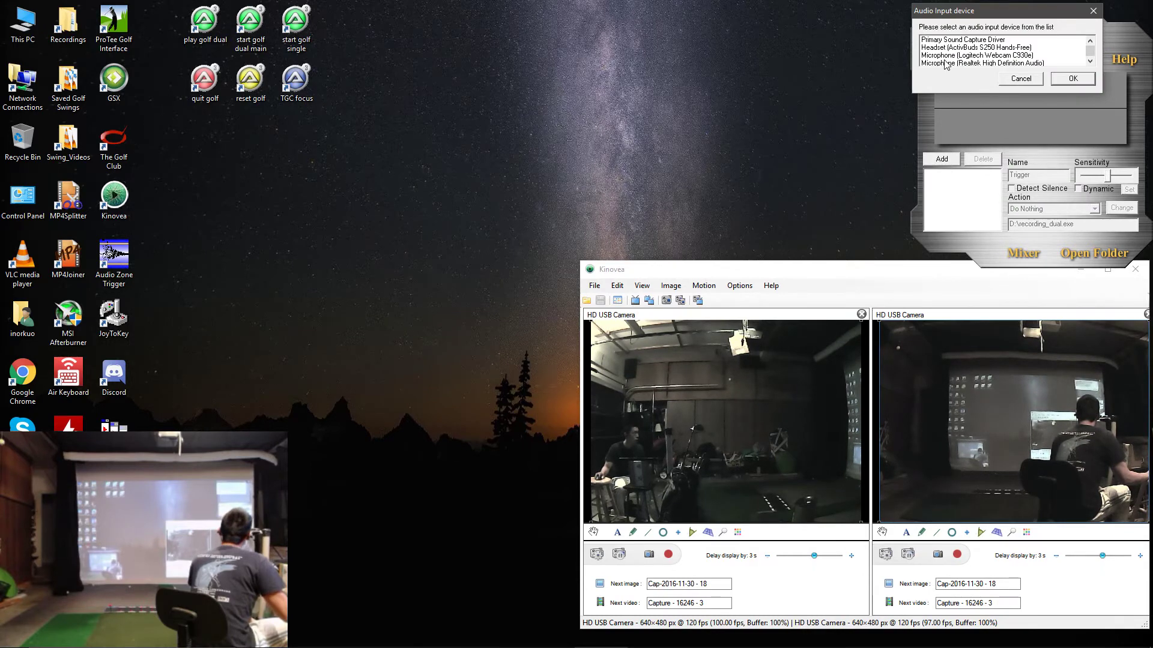
left_click(946, 63)
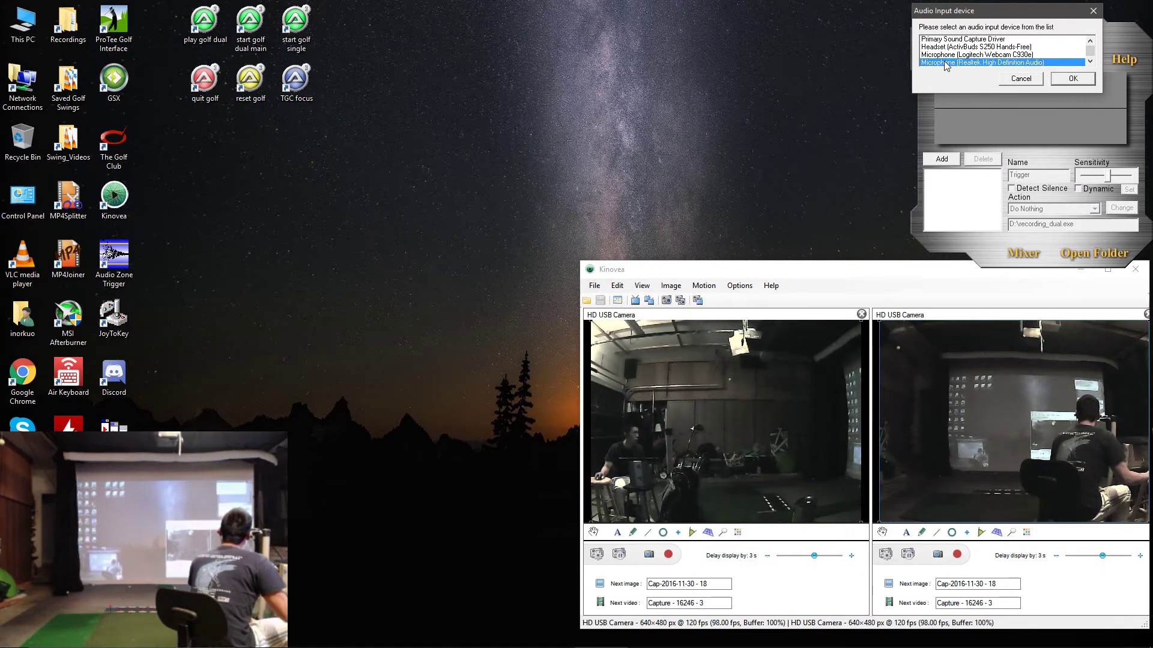
left_click(1064, 84)
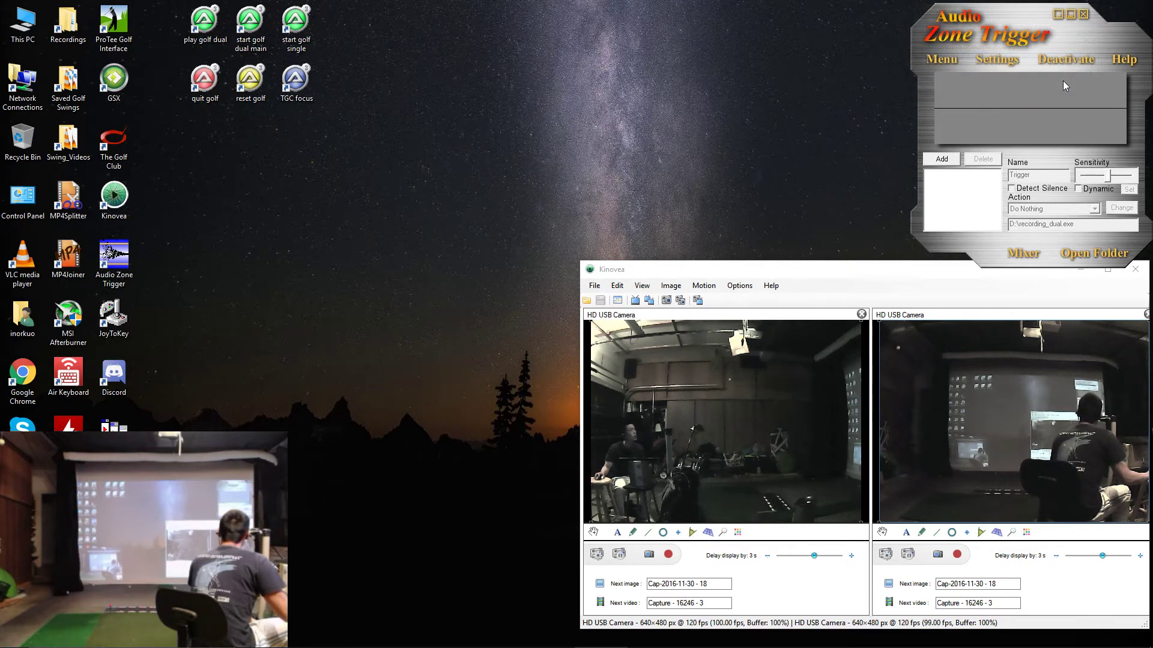
Add a new trigger with the Run File action pointing to recording_dual.exe on Local Disk (D:).
left_click(943, 159)
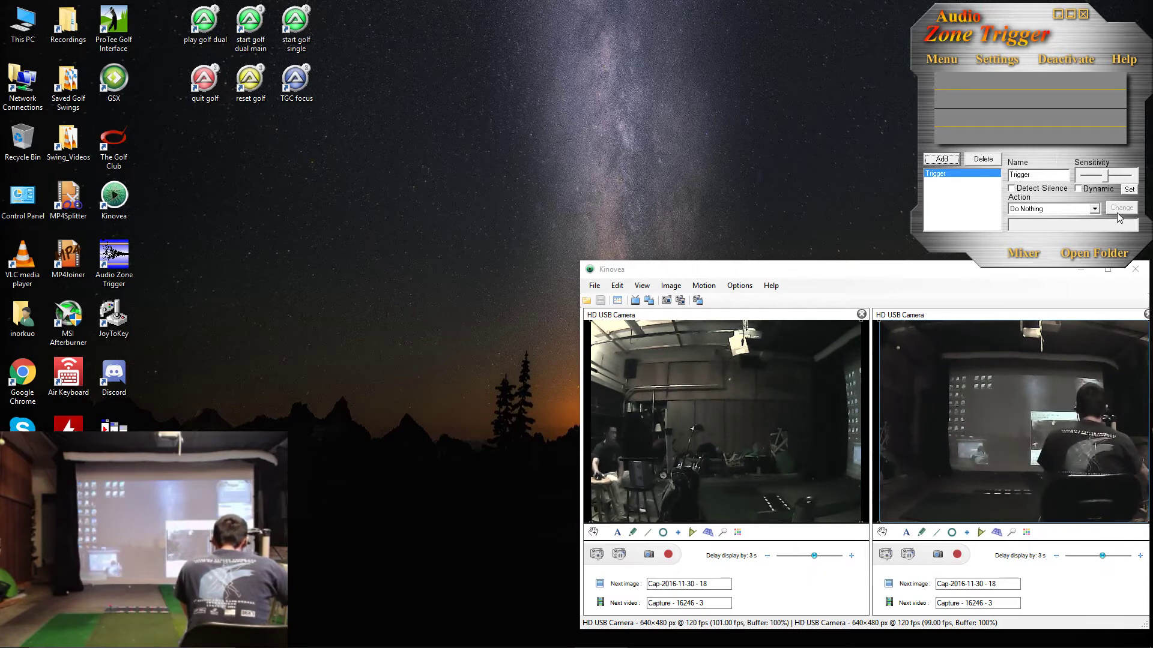
left_click(1063, 206)
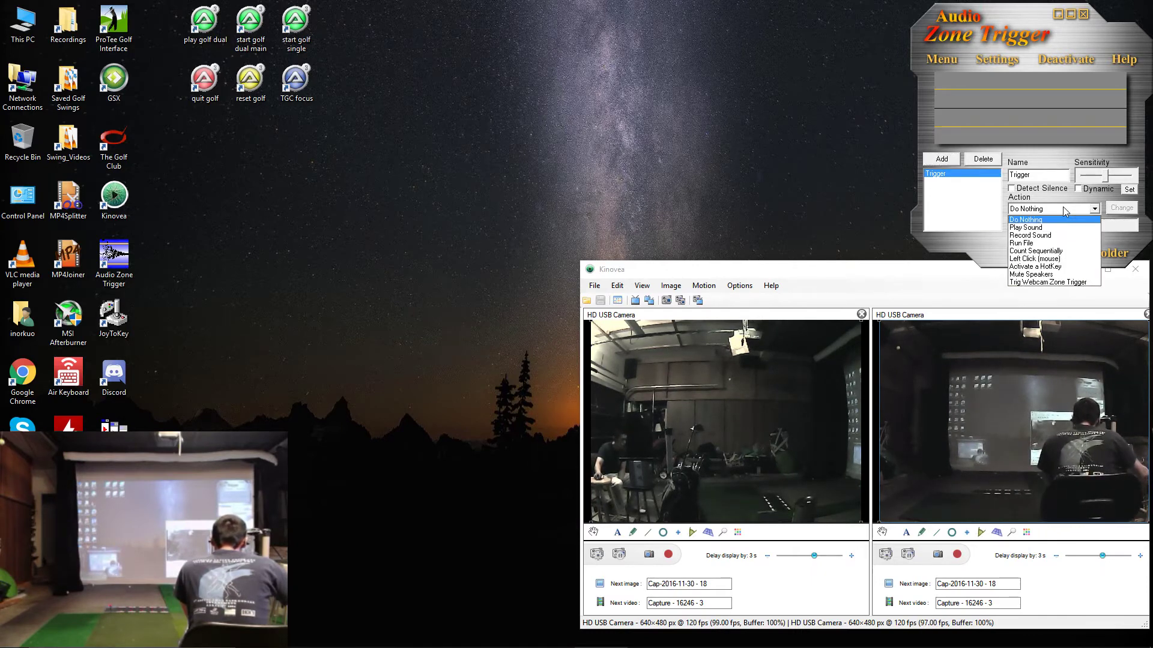
left_click(1057, 244)
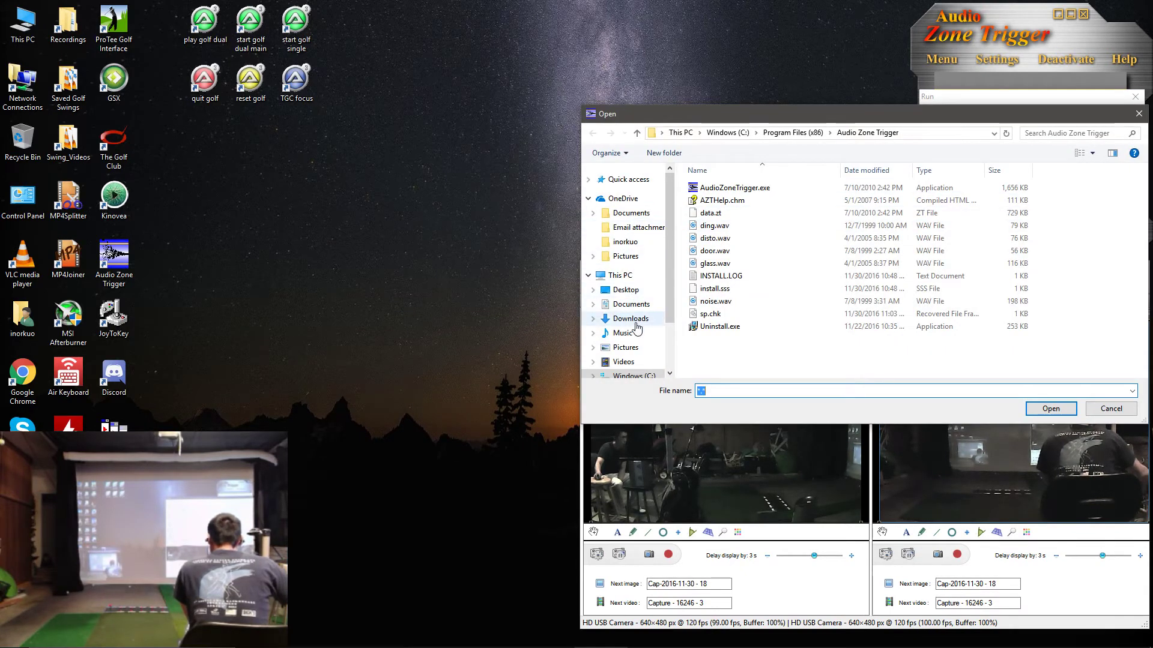
scroll(625, 324, "down", 1)
left_click(636, 367)
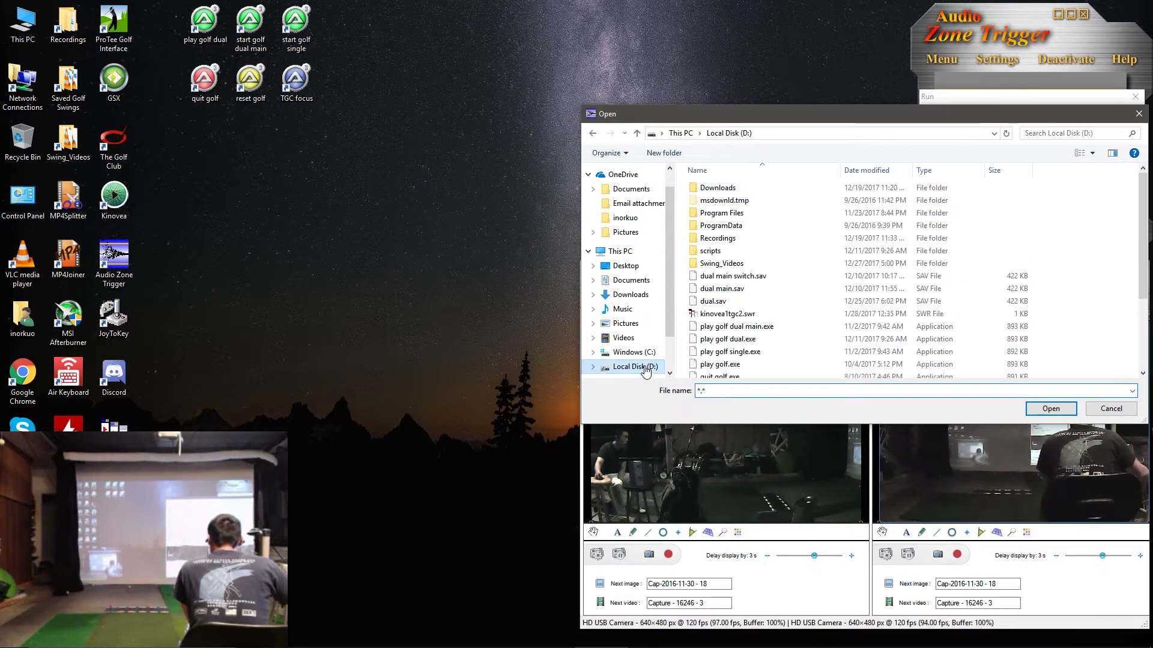
scroll(743, 335, "down", 1)
scroll(742, 335, "down", 1)
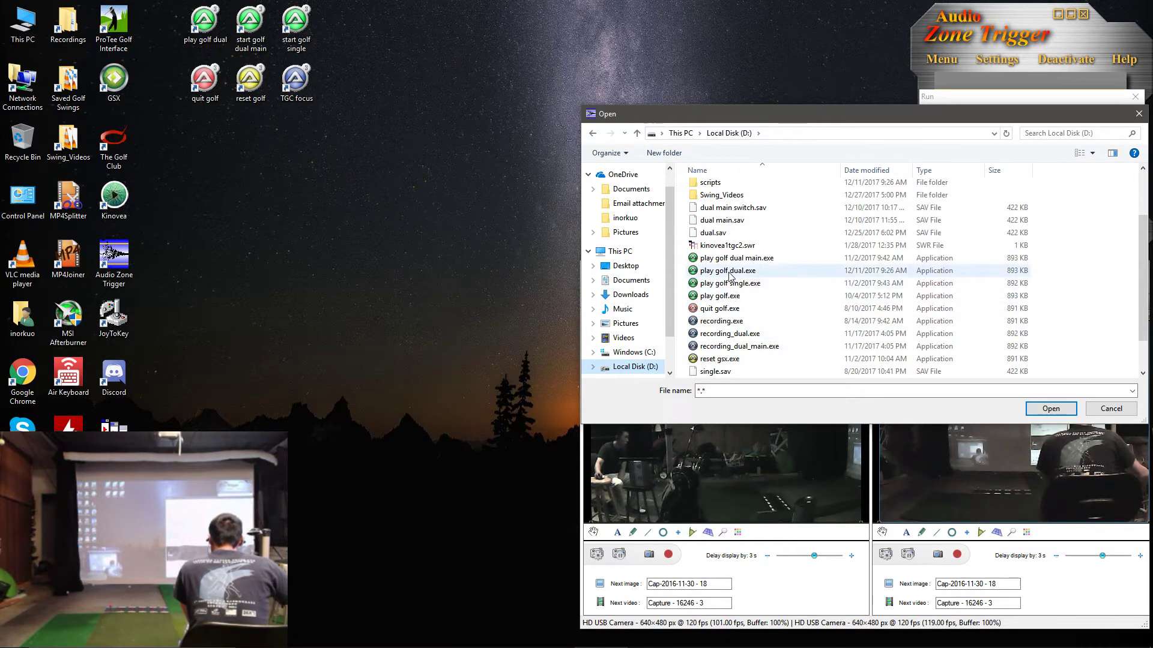
double_click(726, 334)
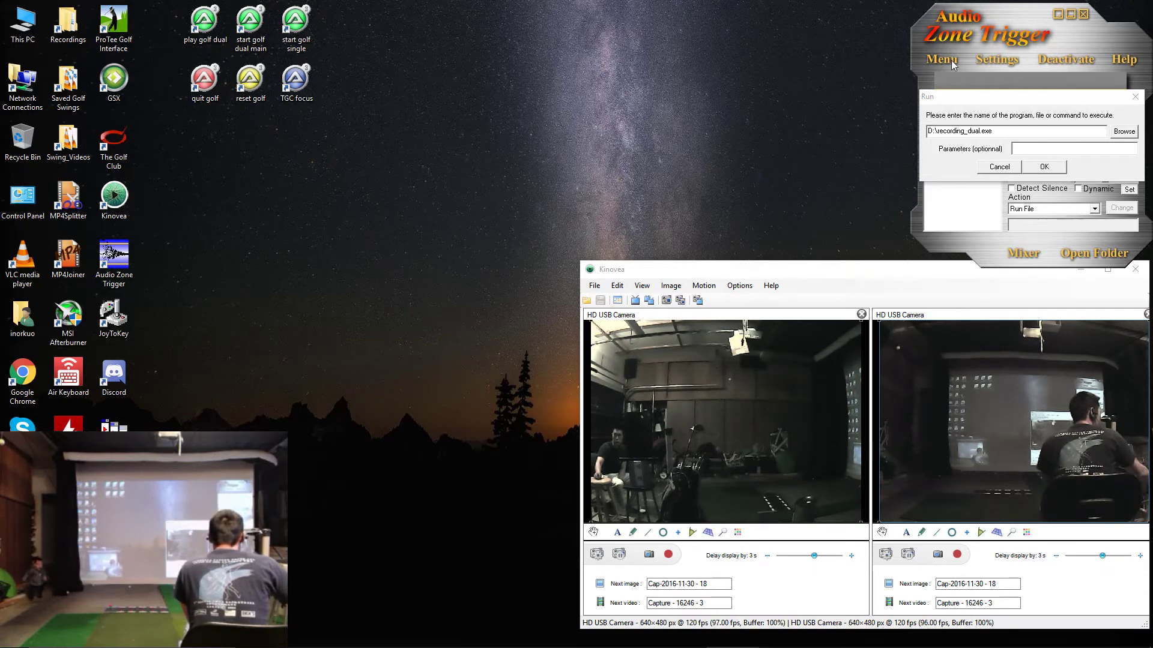
Paste 0 3.5 .5 1 1 20 mp4 "D:\Swing_Videos" into Parameters (optional) and check the Swing_Videos path.
left_click(1068, 149)
right_click(1068, 151)
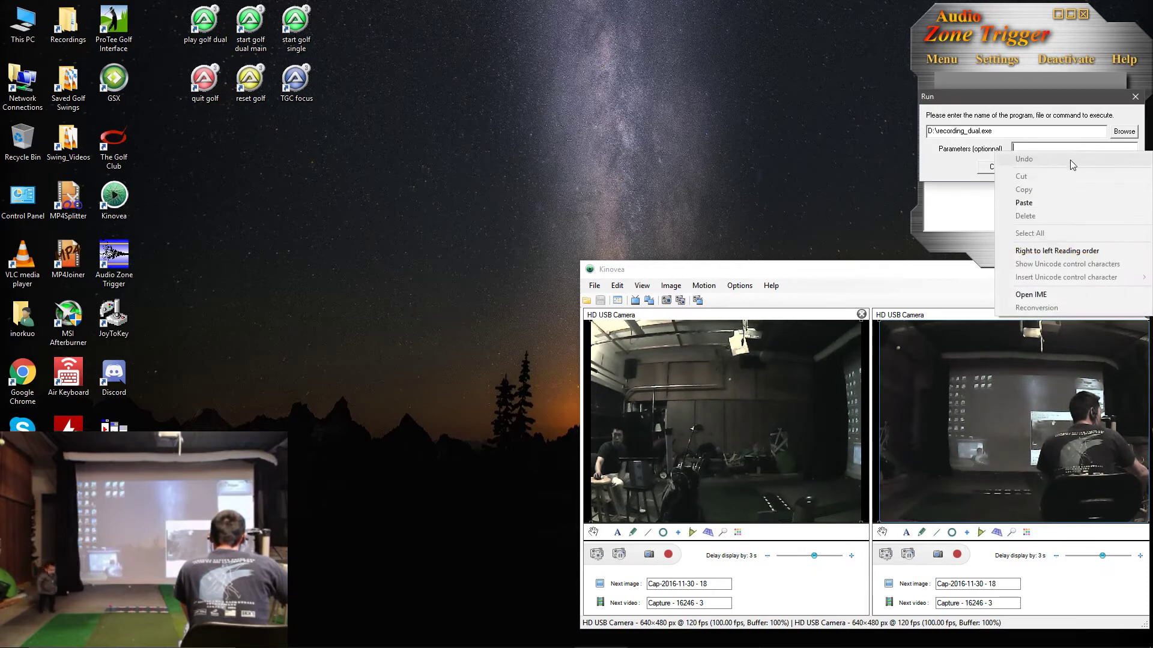
left_click(1050, 203)
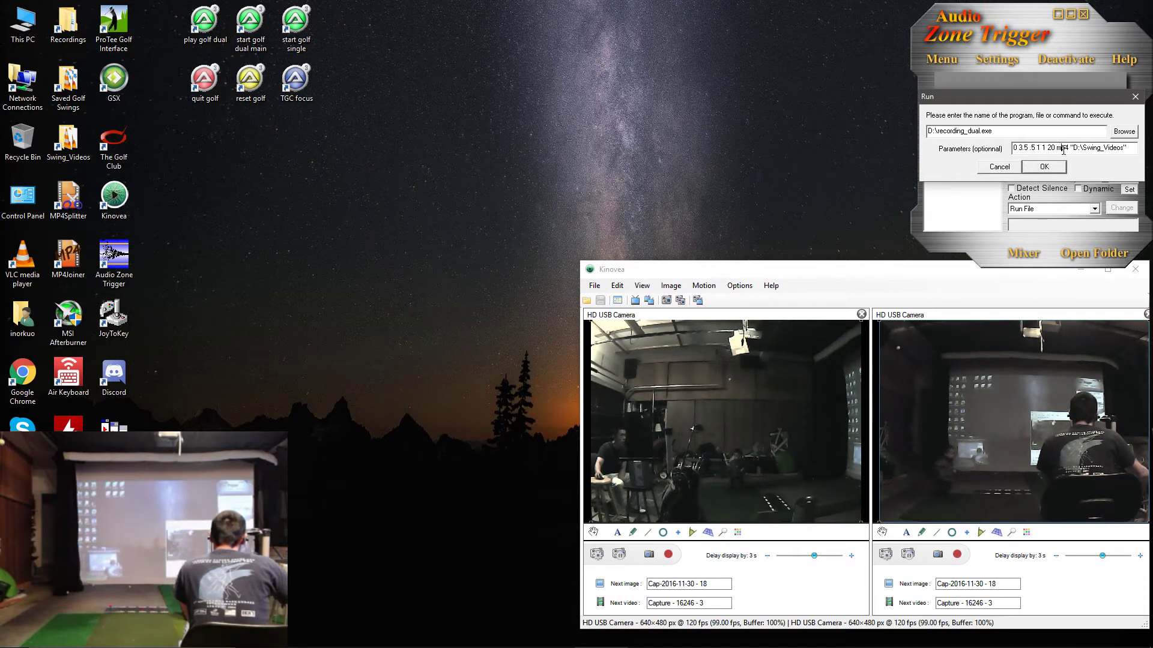
left_click_drag(1056, 149, 1069, 161)
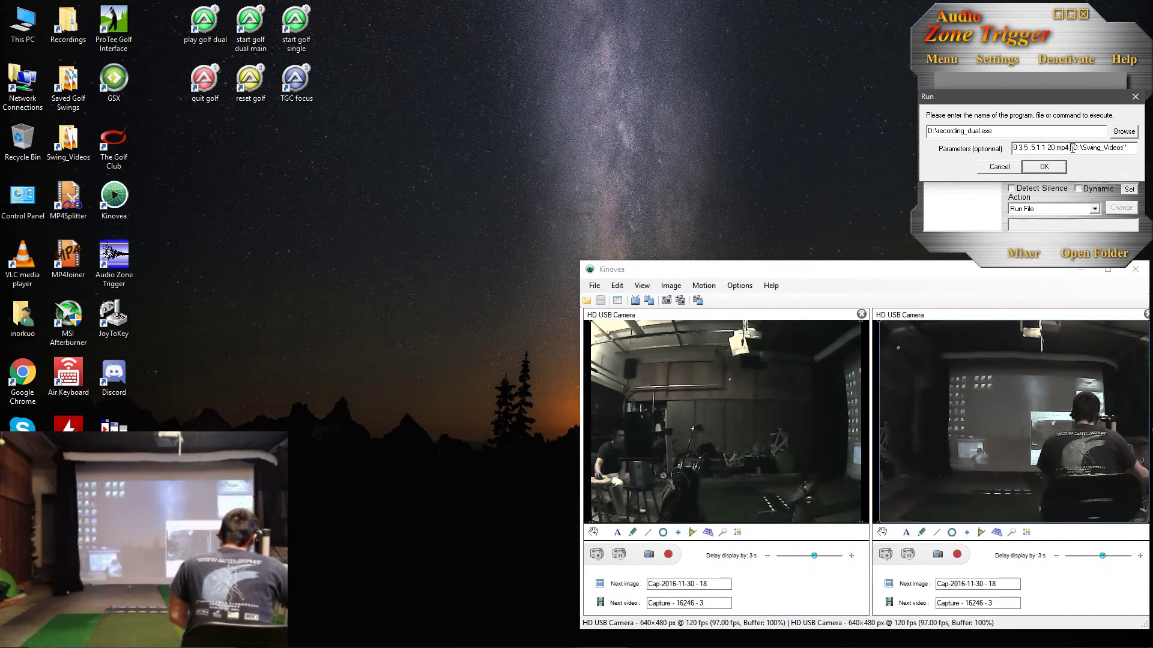
left_click_drag(1073, 148, 1085, 148)
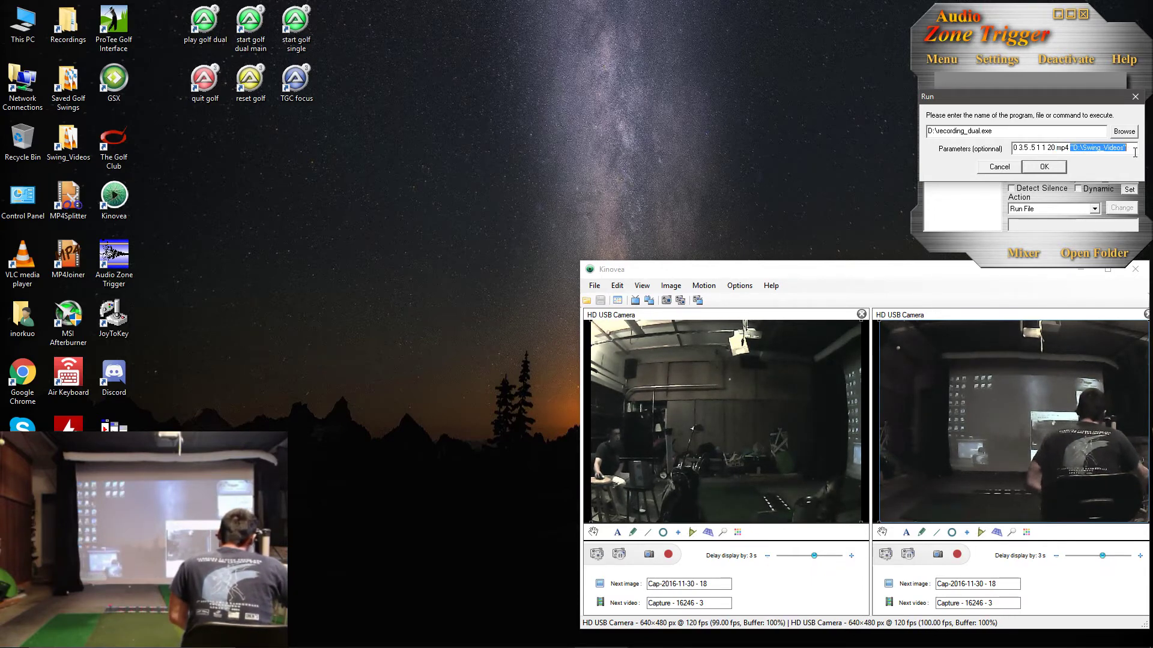
left_click(1131, 151)
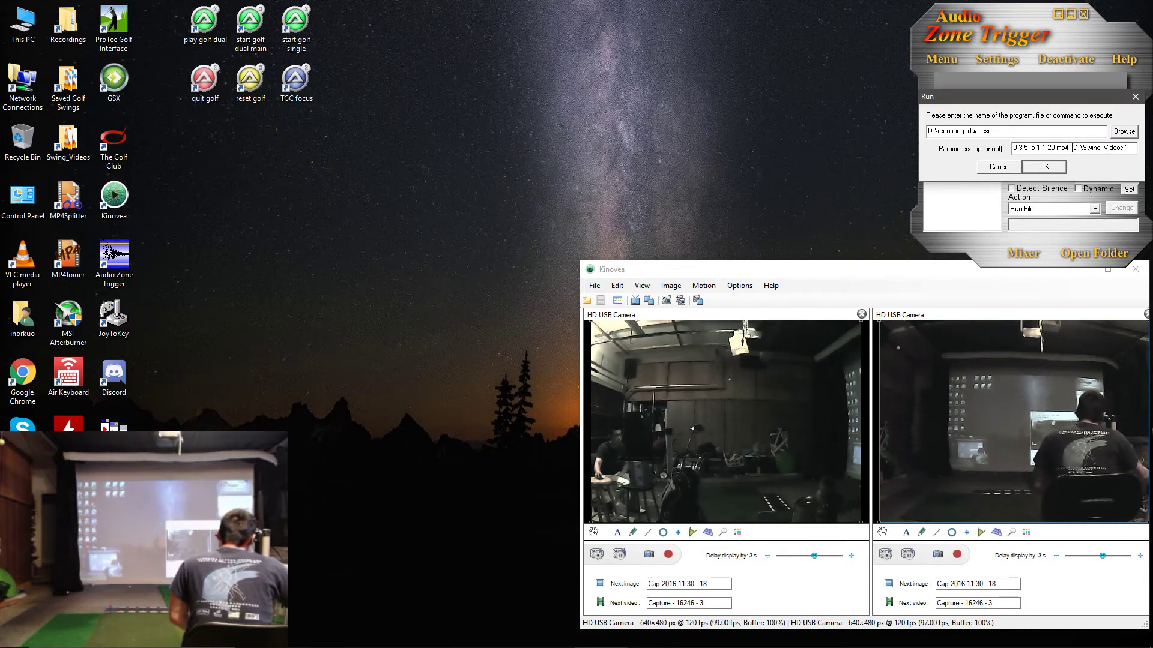
left_click_drag(1079, 147, 1122, 151)
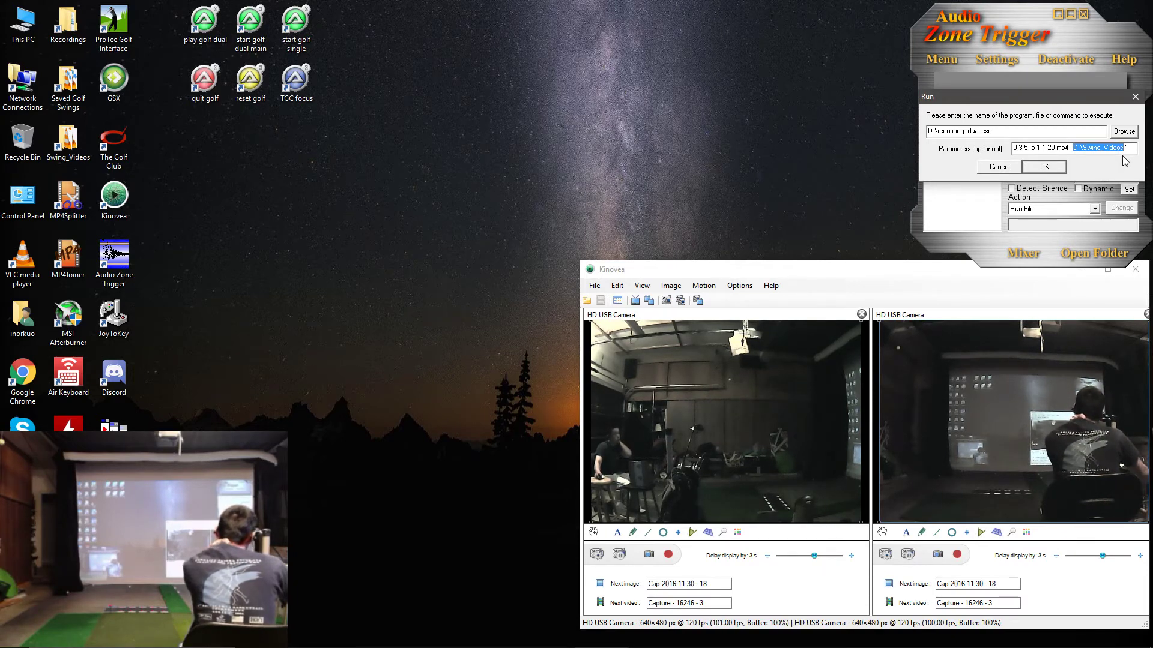
Confirm the Run File trigger for D:\recording_dual.exe and nudge the Sensitivity slider slightly higher.
left_click(1044, 168)
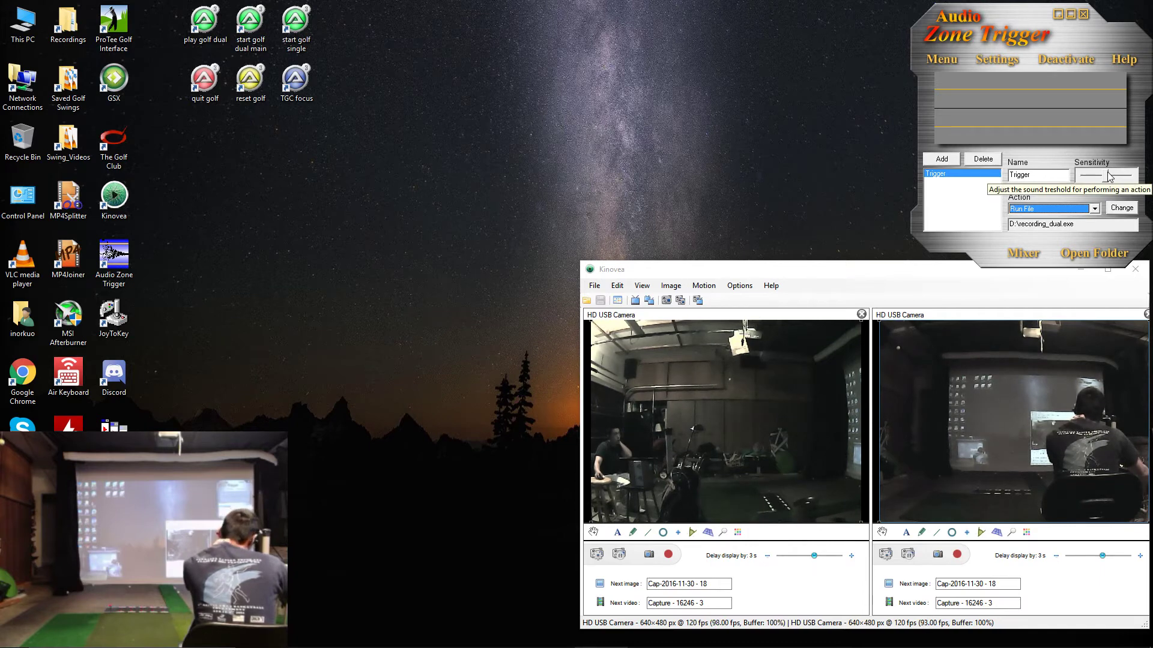
left_click_drag(1108, 176, 1112, 177)
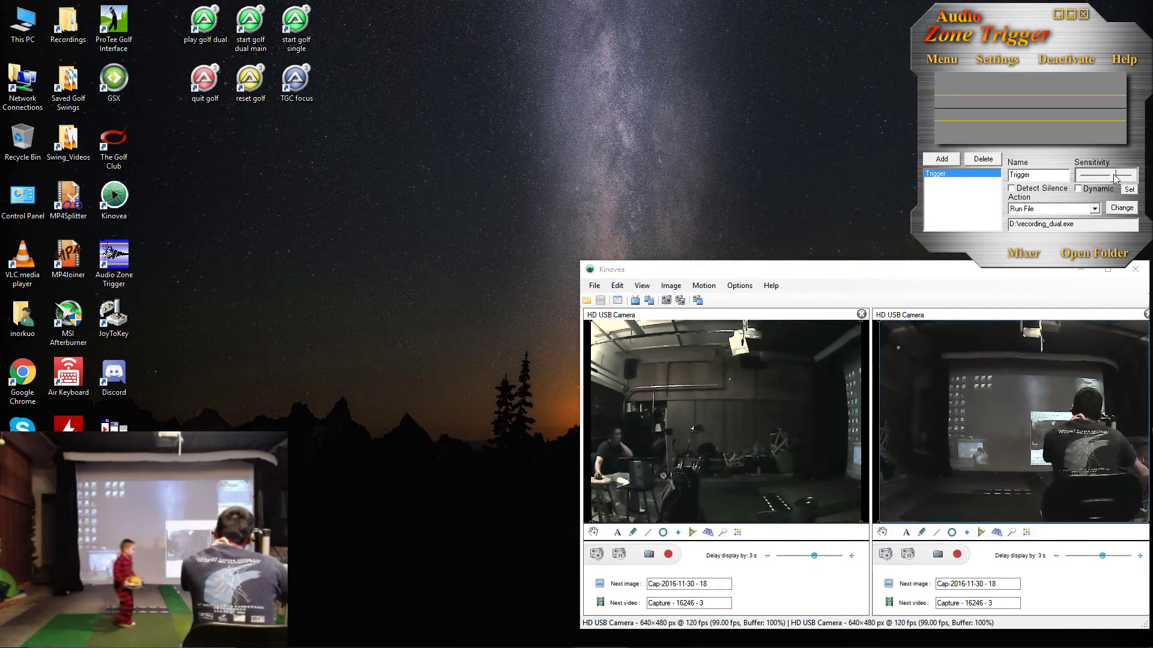
left_click(900, 271)
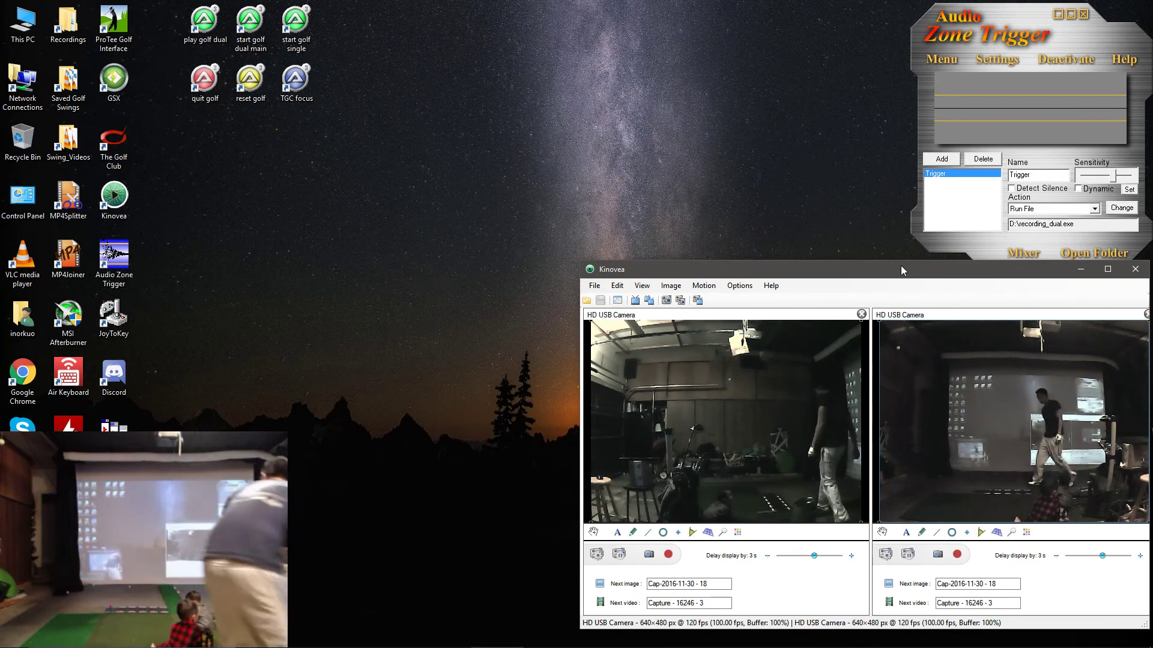
mouse_move(432, 614)
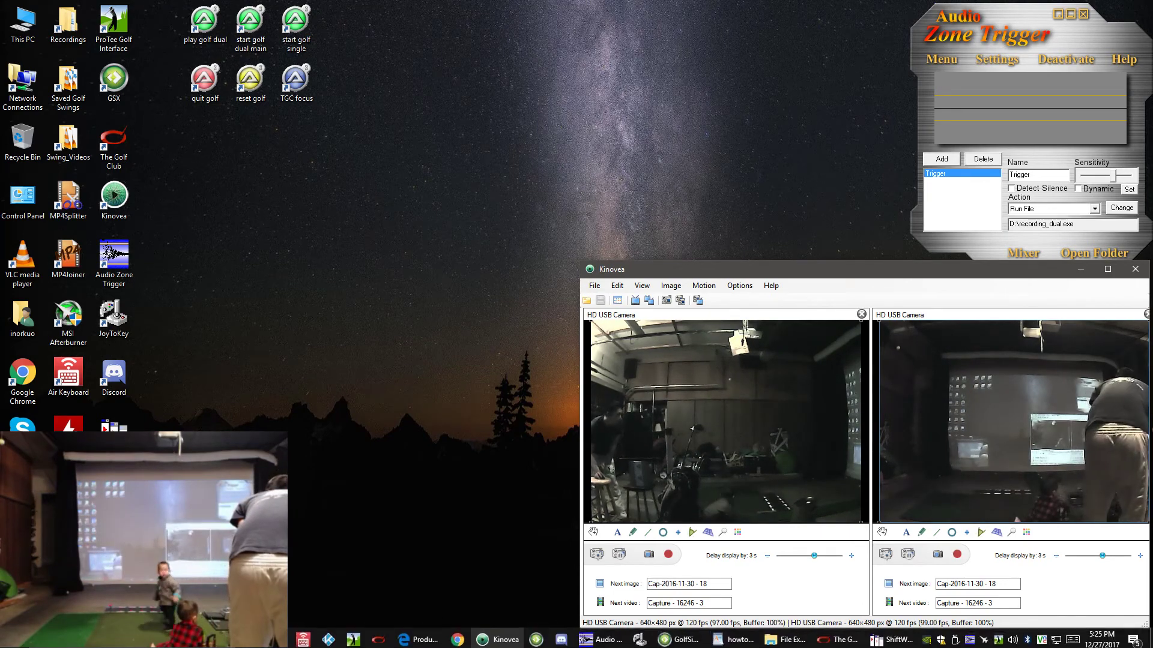
Show The Golf Club tee shot beside Kinovea at lower right, raising trigger Sensitivity further.
left_click(838, 635)
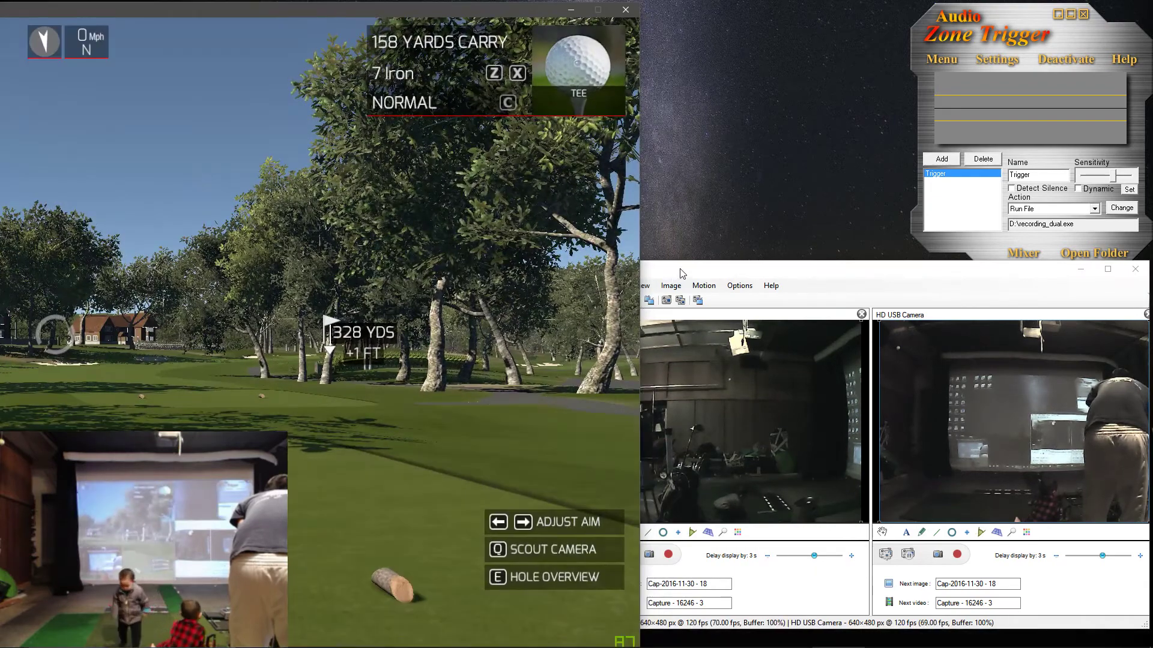
left_click_drag(682, 273, 742, 292)
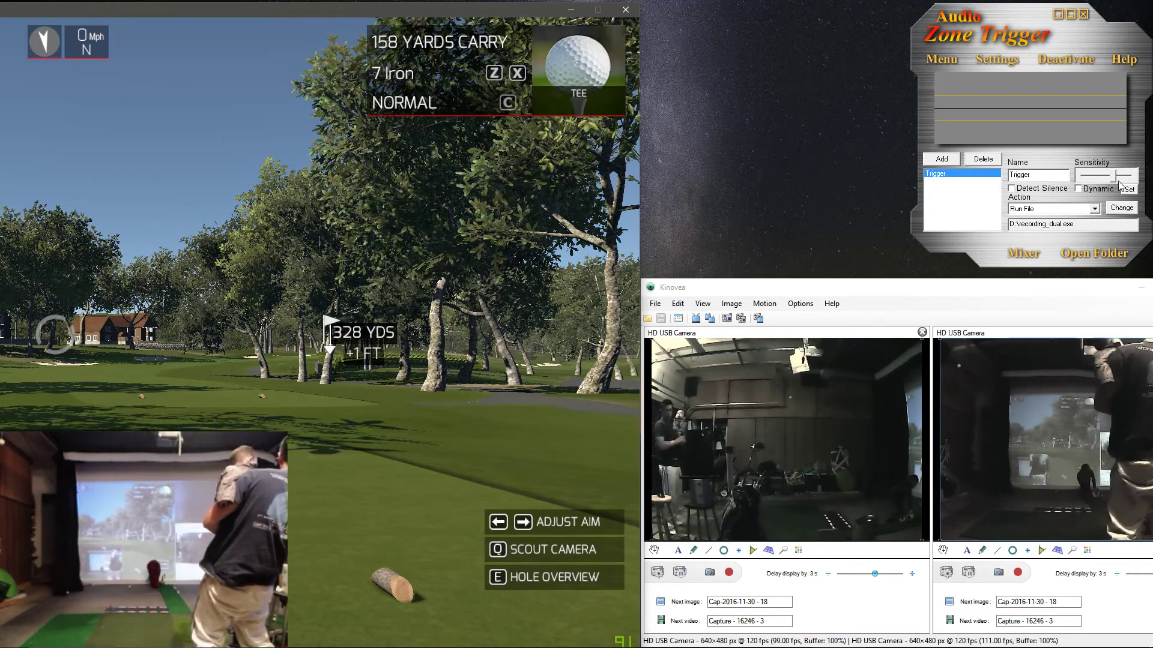
left_click_drag(1115, 176, 1126, 176)
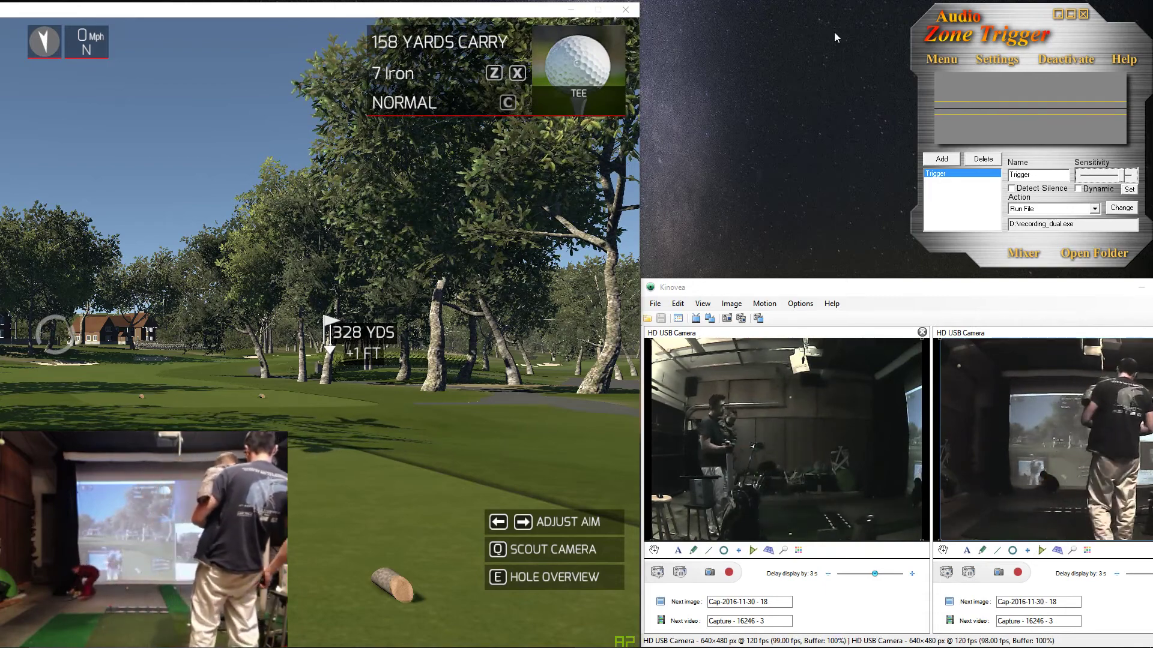
left_click(620, 223)
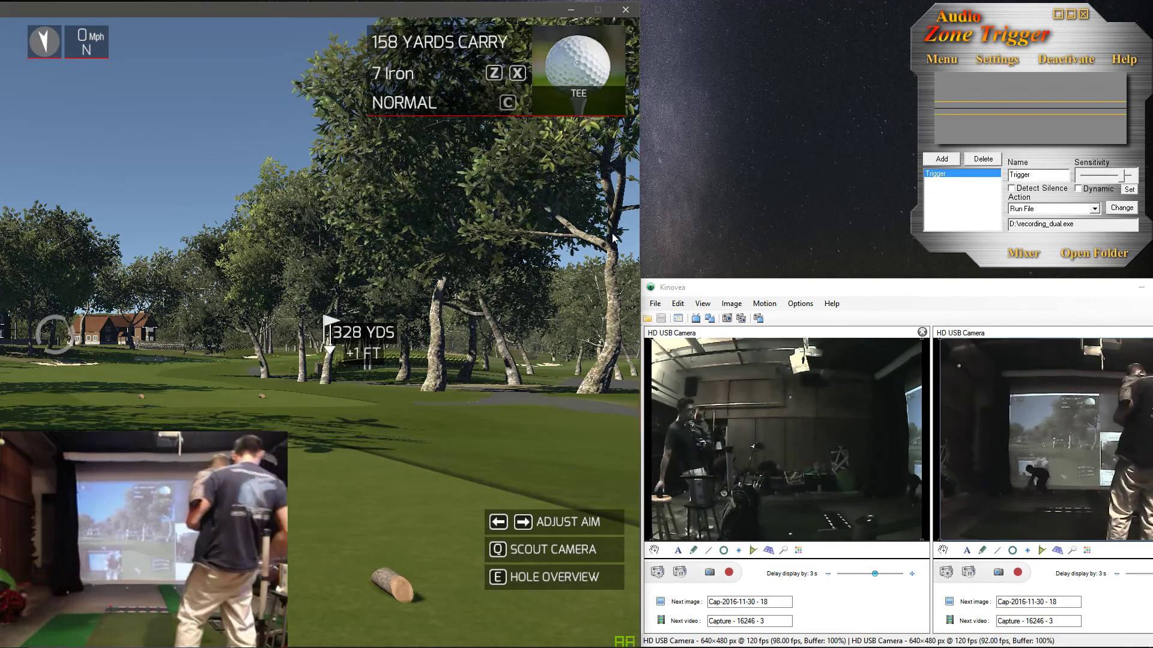